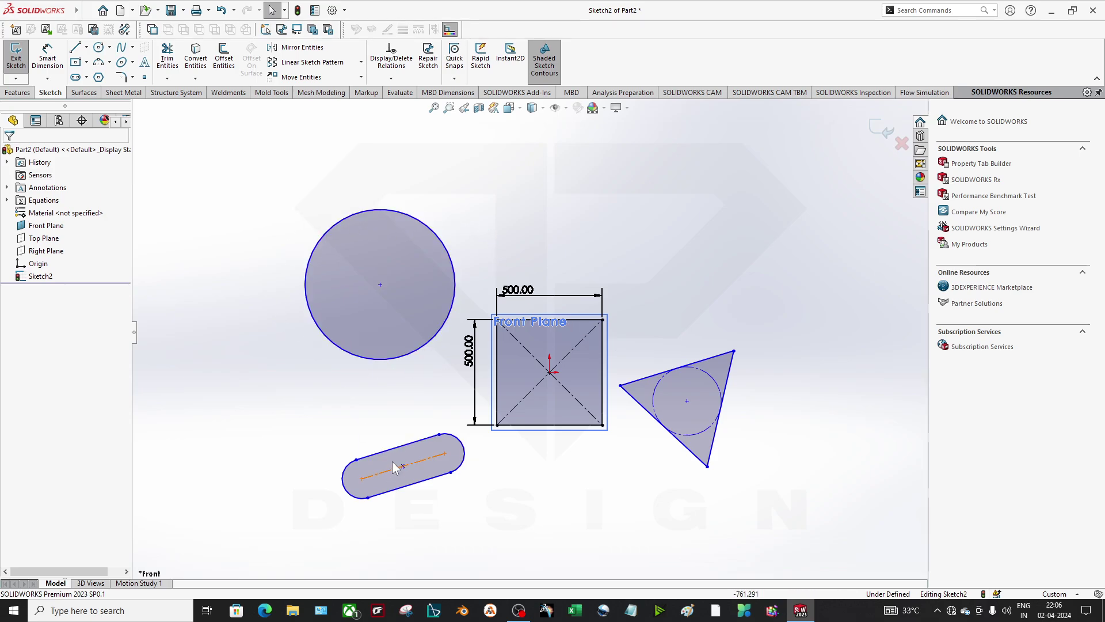
Add a Tangent relation between the large circle and the square's top edge.
click(550, 322)
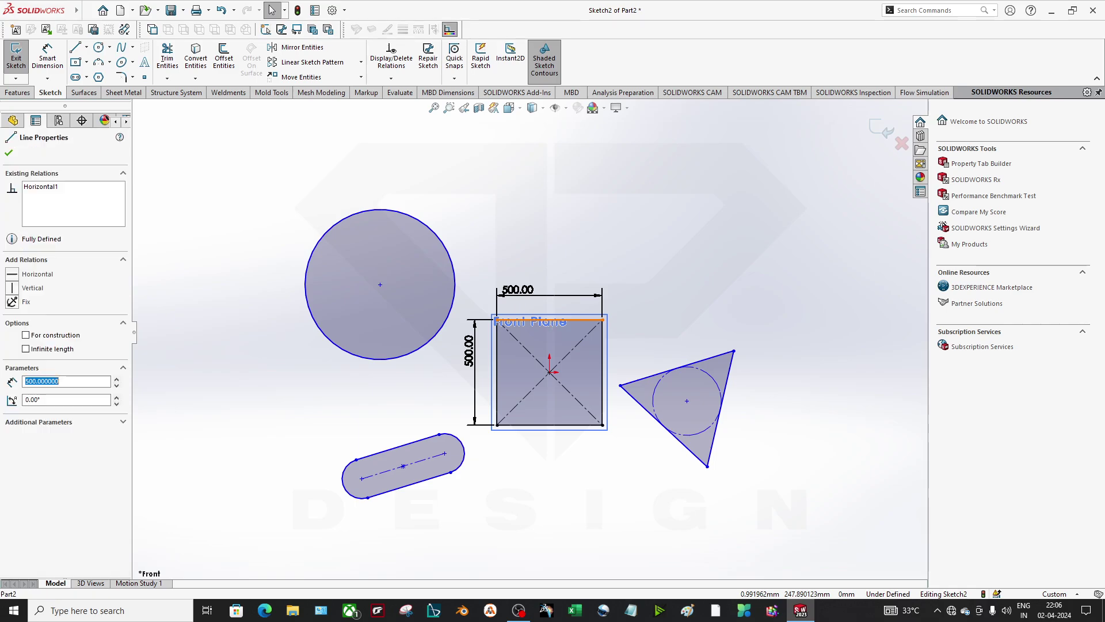
key(Escape)
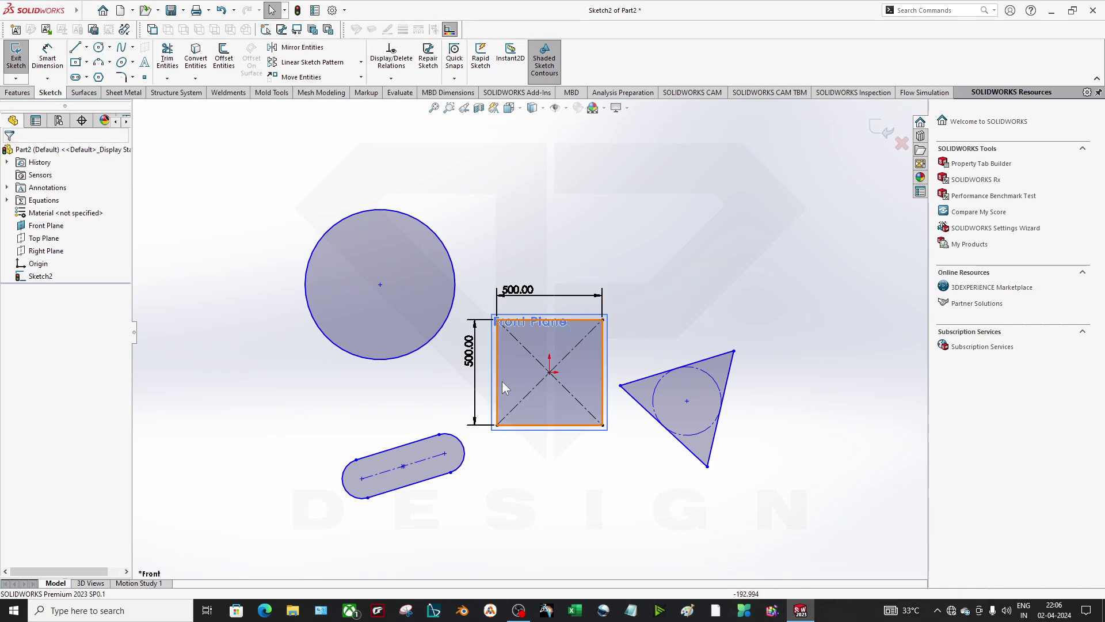
click(428, 346)
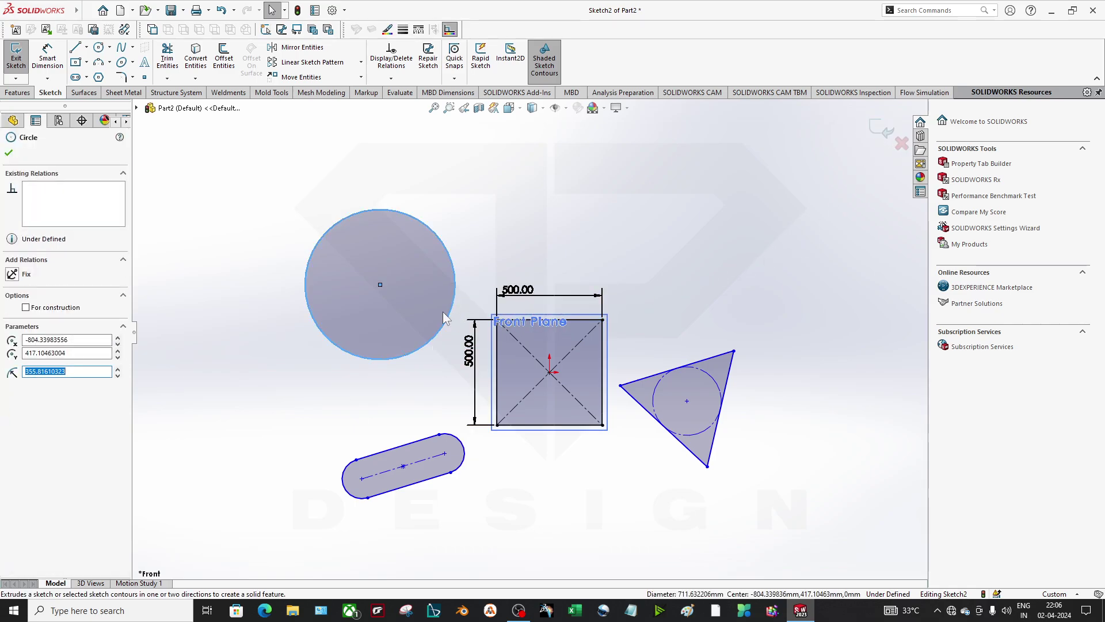
ctrl+click(588, 321)
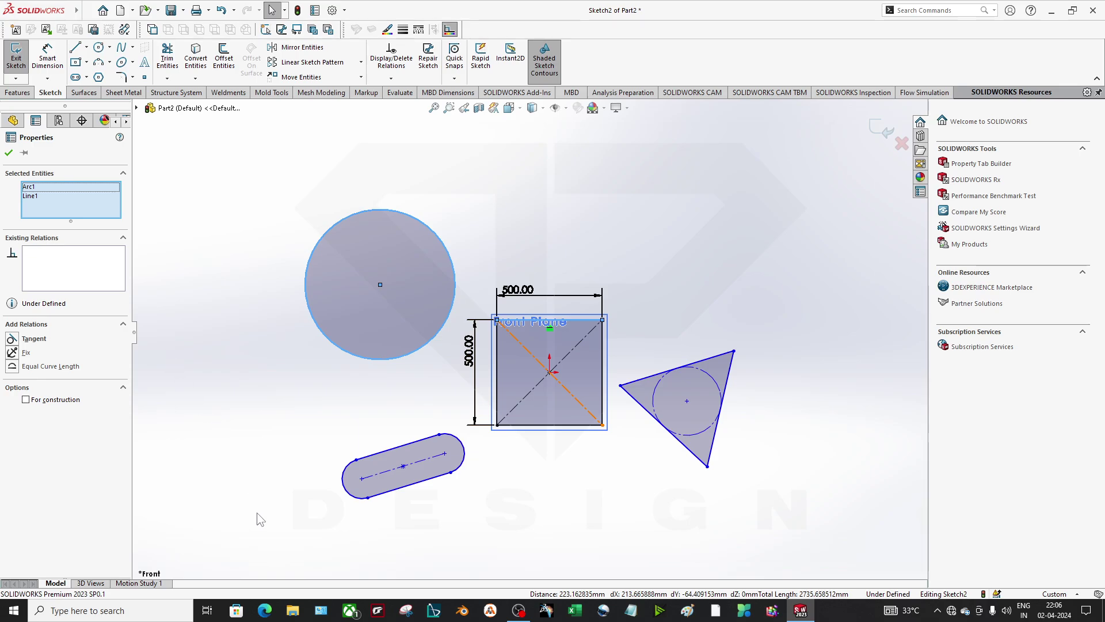
click(11, 339)
click(331, 445)
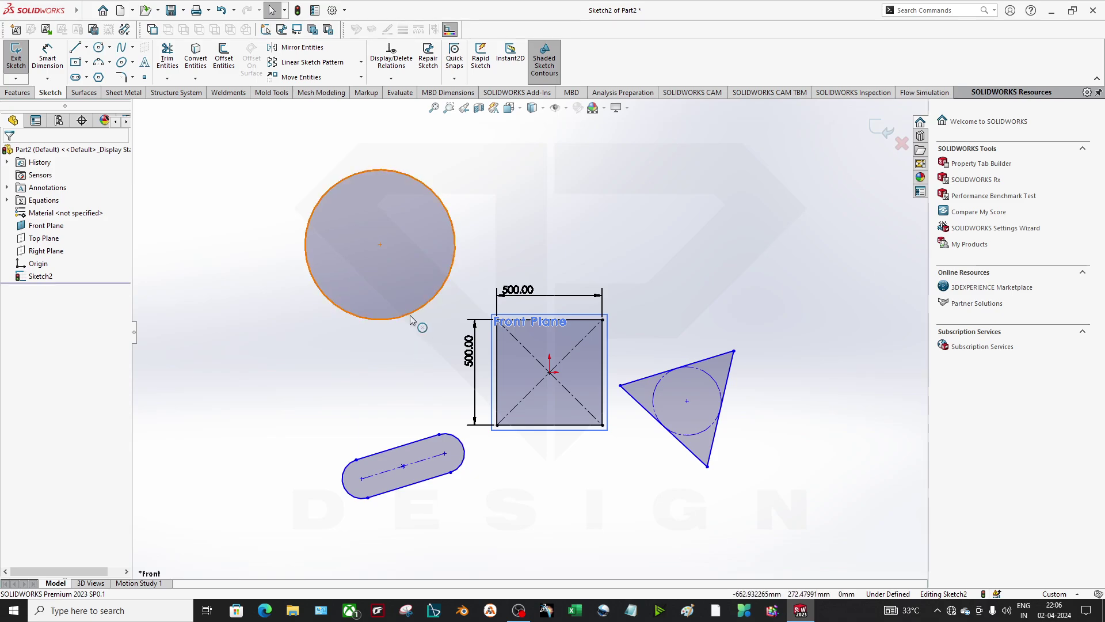
Enlarge the circle and reposition it so it rests on the square's top edge.
drag(410, 314, 455, 296)
mouse_move(380, 209)
mouse_down()
mouse_move(590, 206)
mouse_move(442, 220)
mouse_move(402, 300)
mouse_move(475, 267)
mouse_move(602, 239)
mouse_move(589, 252)
mouse_move(516, 247)
mouse_move(585, 274)
mouse_move(600, 268)
mouse_move(466, 275)
mouse_move(597, 277)
mouse_up()
scroll(608, 263, down, 1)
click(675, 307)
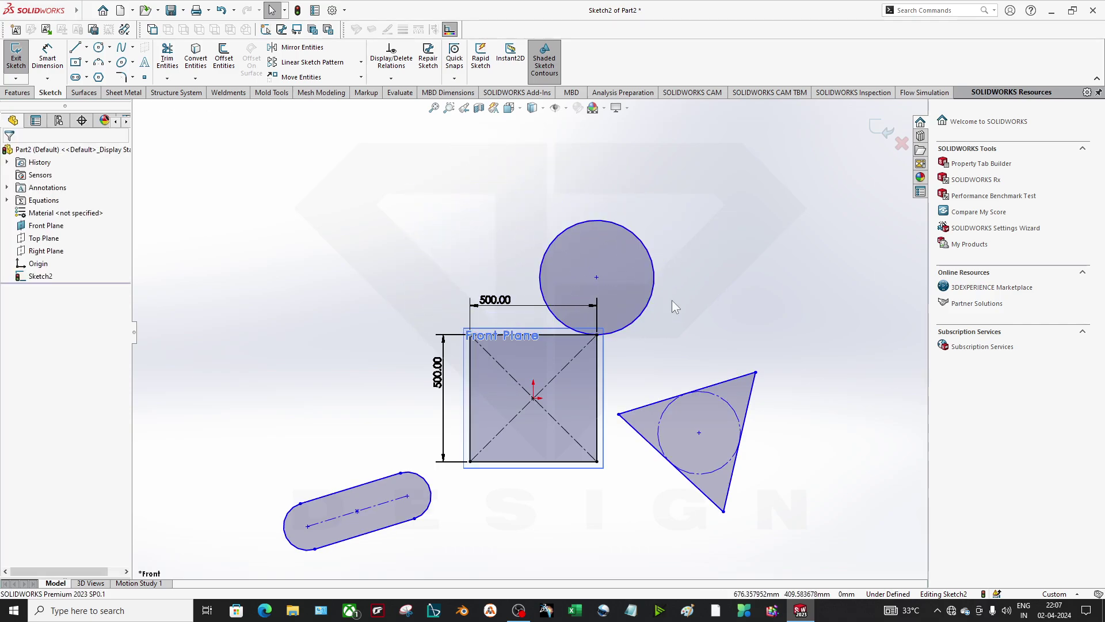
Dimension the circle's diameter as 450 with Smart Dimension.
click(44, 64)
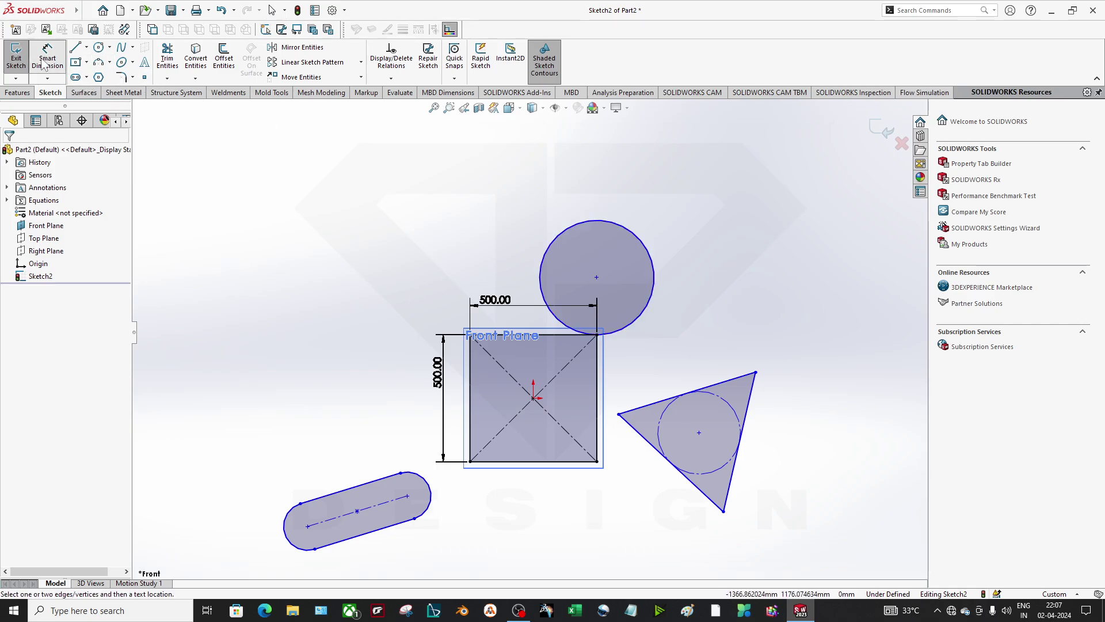
click(590, 223)
click(712, 217)
text(450)
key(Return)
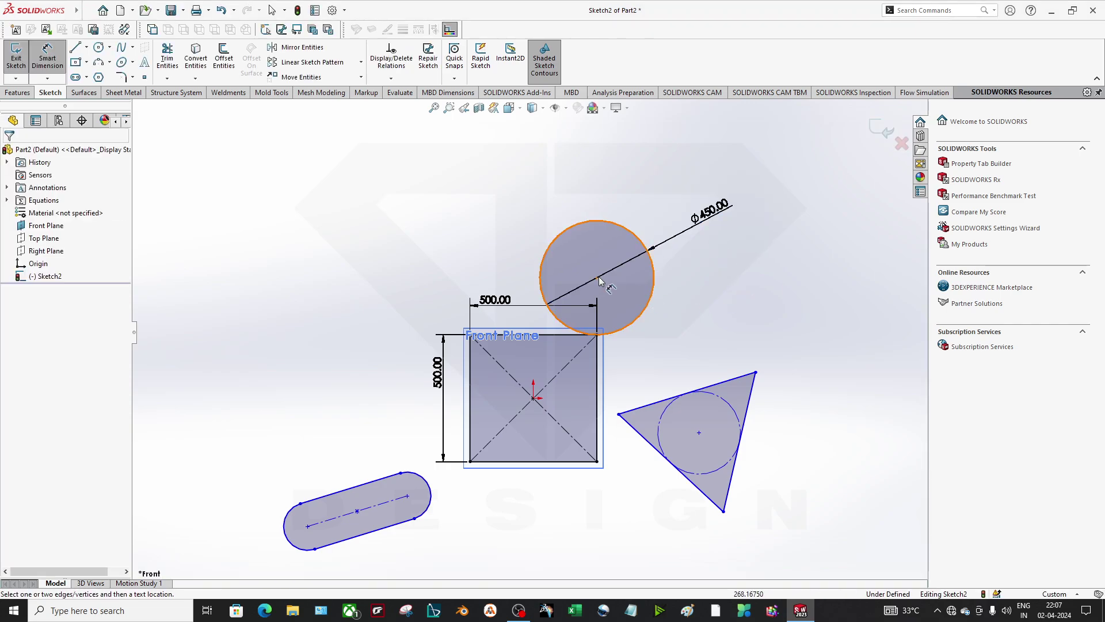
Delete the driven 475 centre-to-origin dimension and slide the circle left along the edge.
click(596, 278)
click(533, 398)
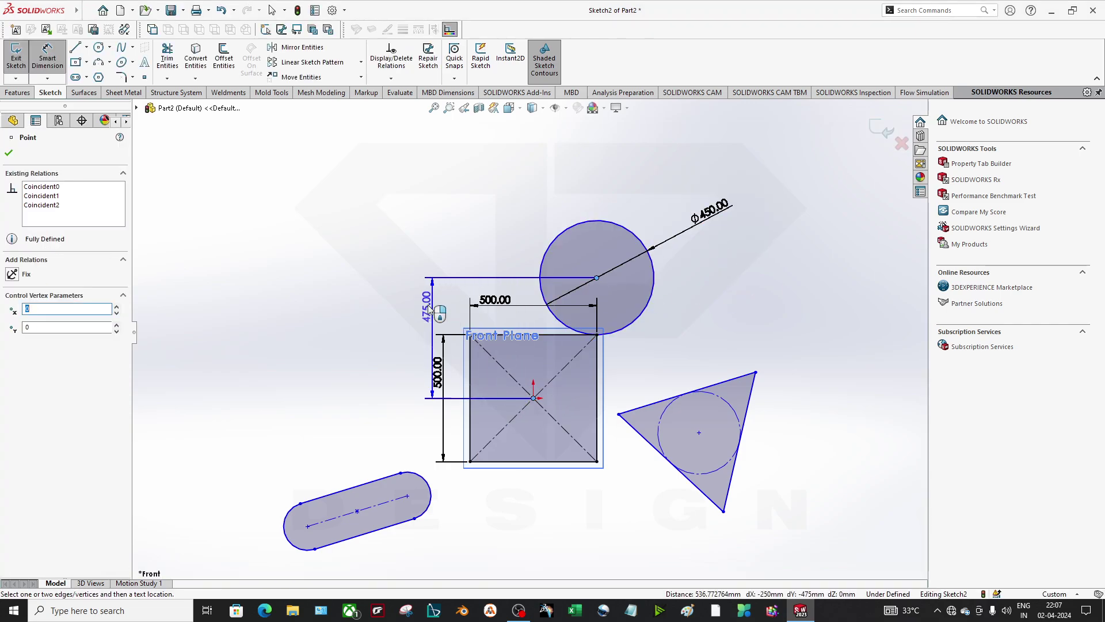
click(307, 300)
click(167, 56)
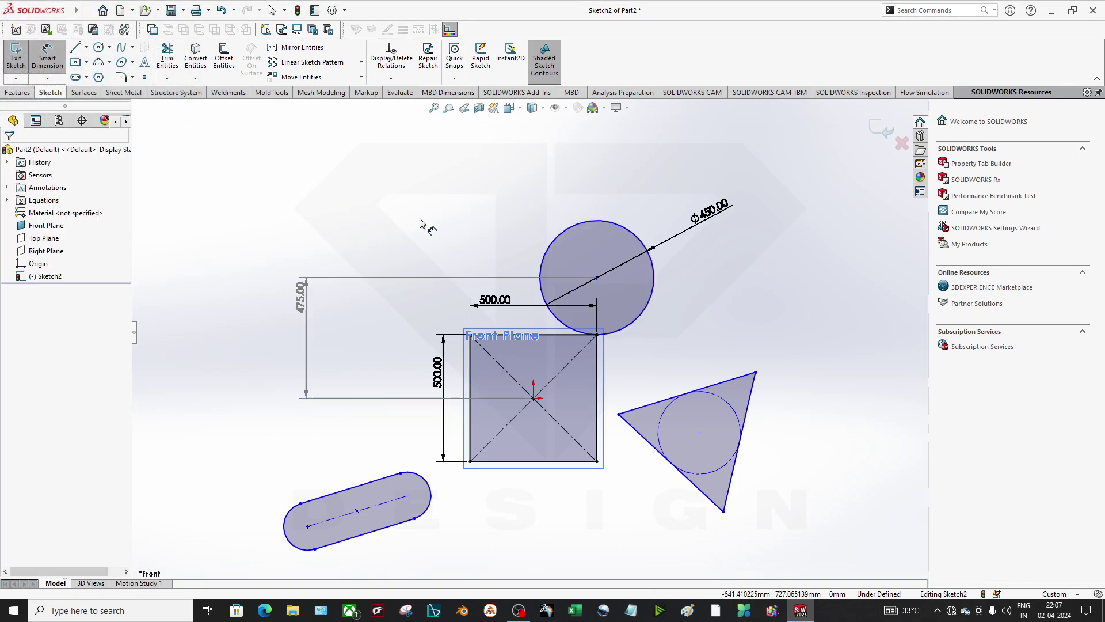
drag(595, 277, 679, 277)
click(389, 292)
key(Delete)
drag(675, 275, 419, 278)
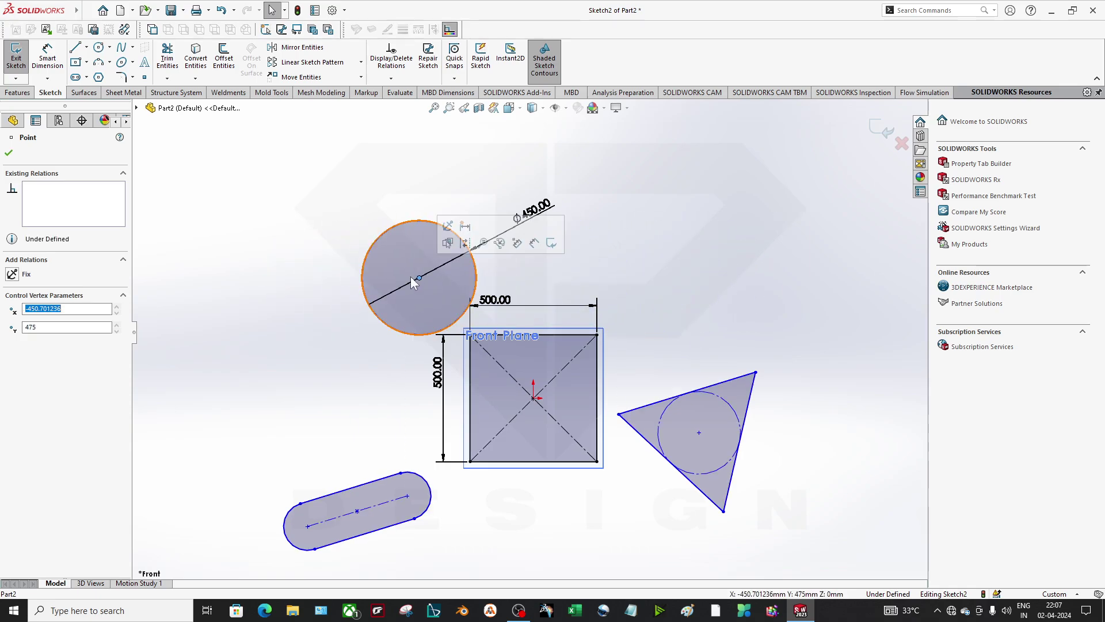
Tie the circle's centre point to the square's centre (origin) with a Vertical relation.
key(Escape)
click(419, 279)
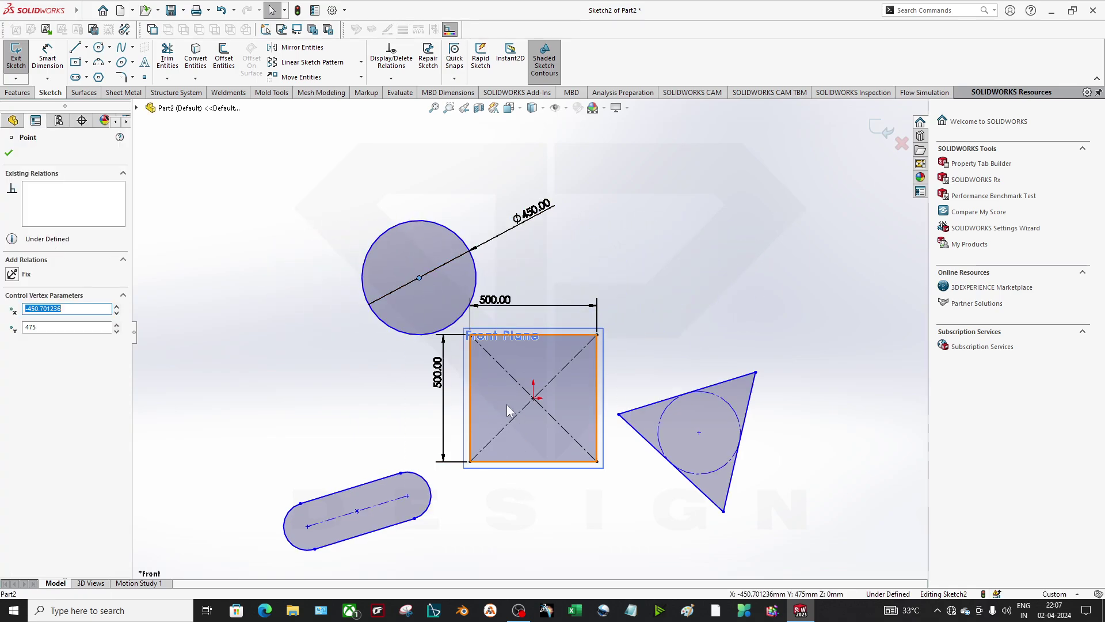
click(548, 521)
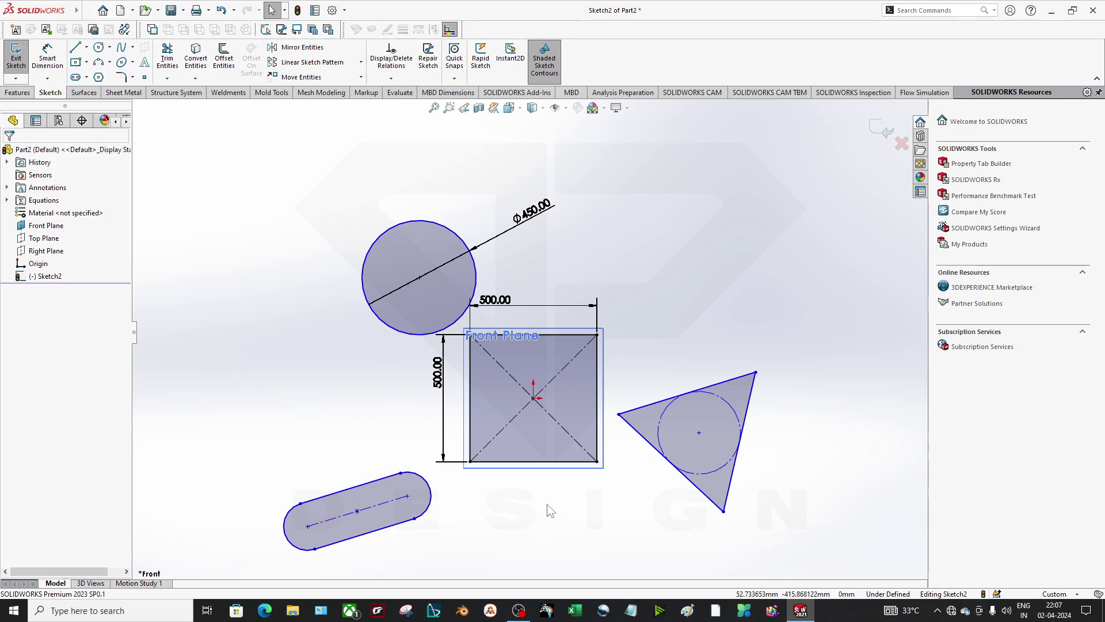
click(420, 279)
ctrl+click(533, 398)
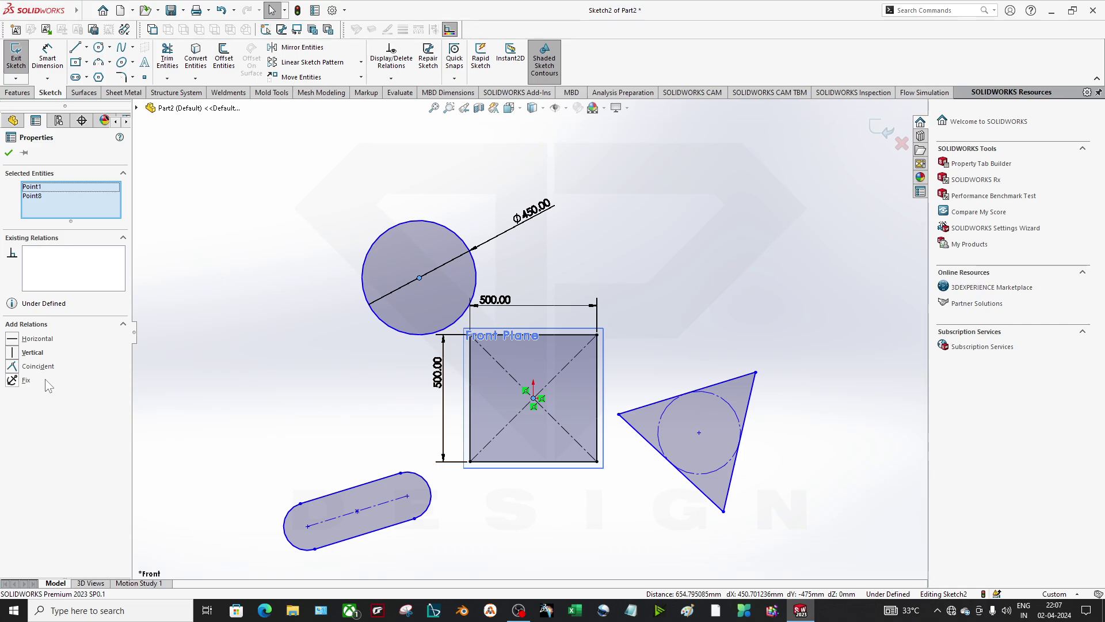
click(19, 352)
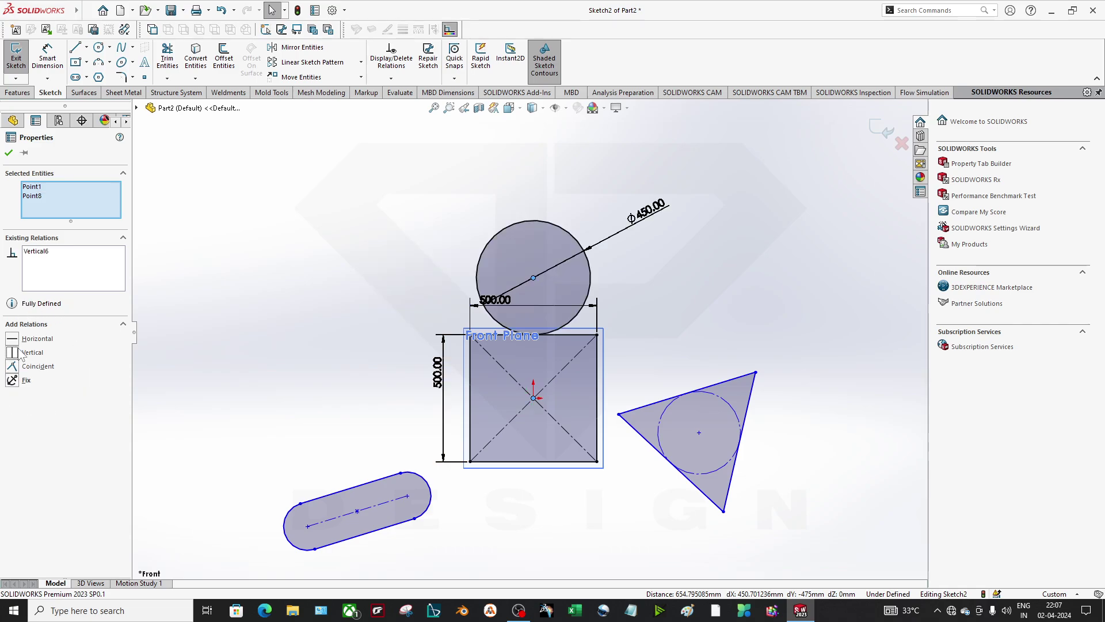
click(621, 380)
click(533, 278)
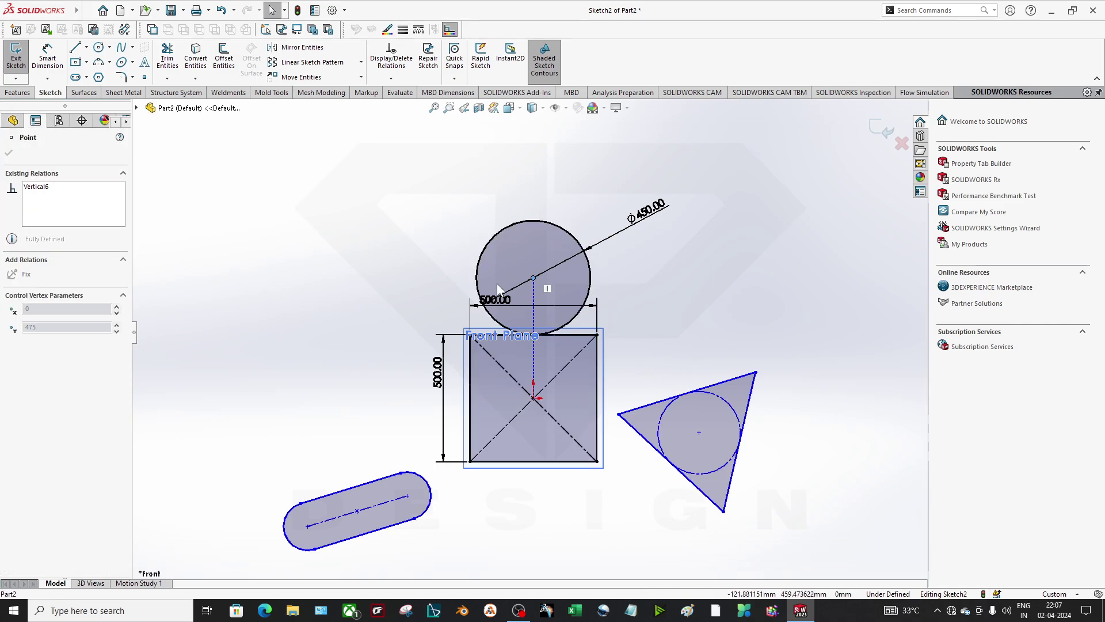
click(677, 326)
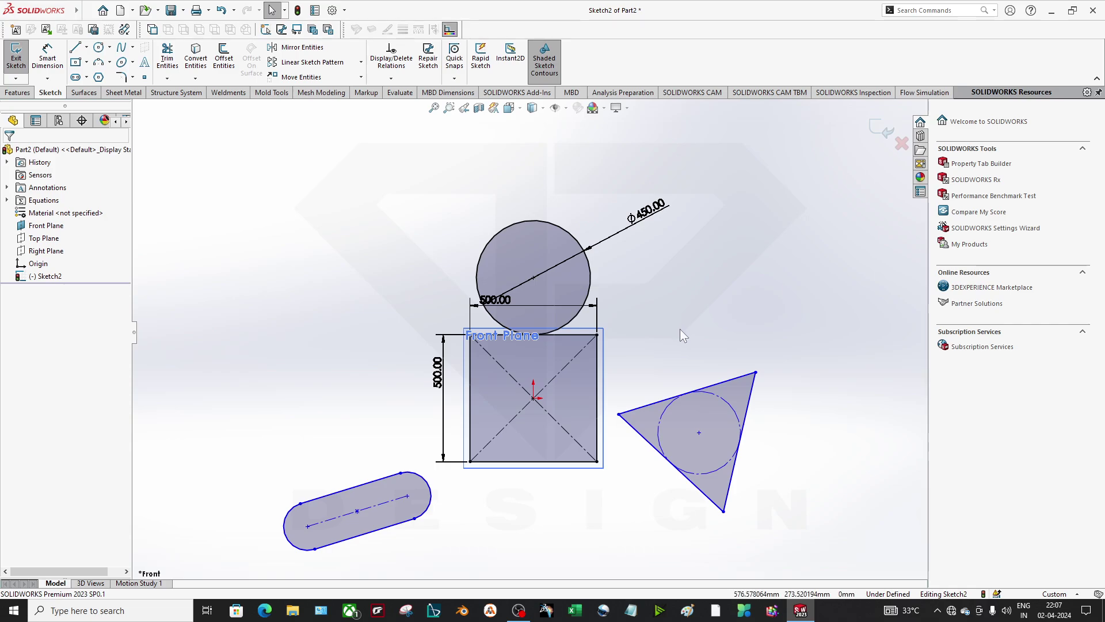
Turn on display of sketch relations through Hide/Show Items.
click(566, 108)
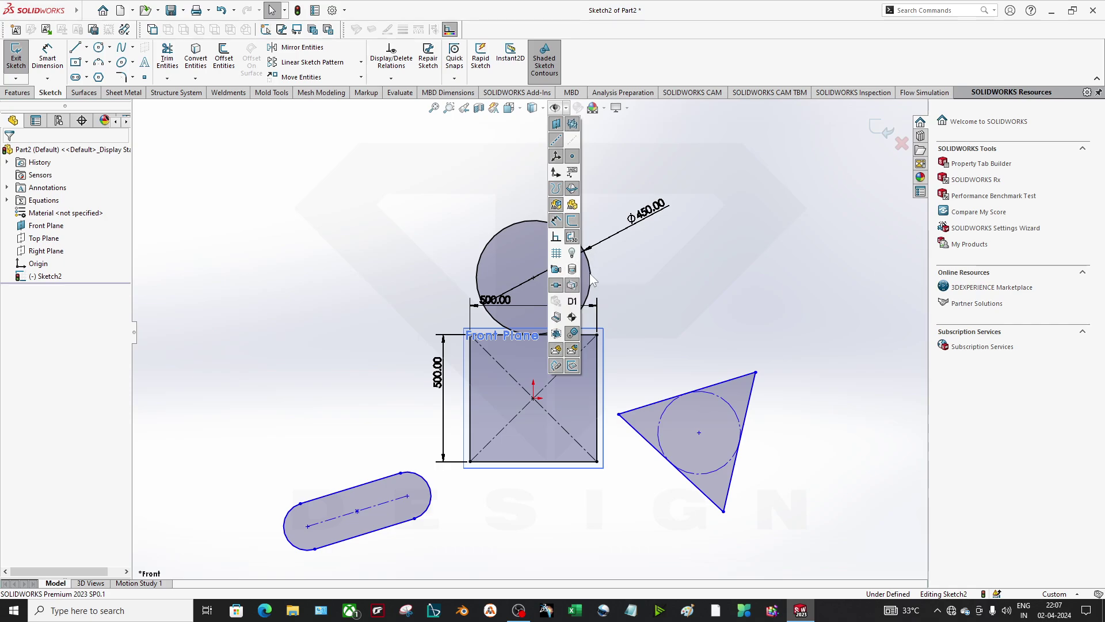
click(556, 237)
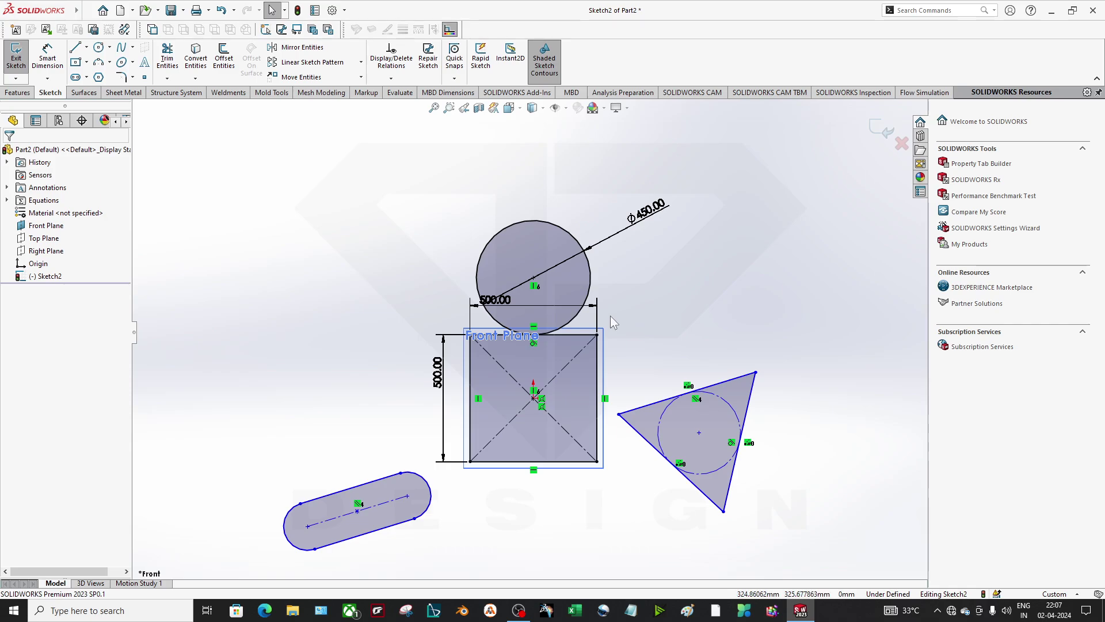
scroll(572, 455, down, 1)
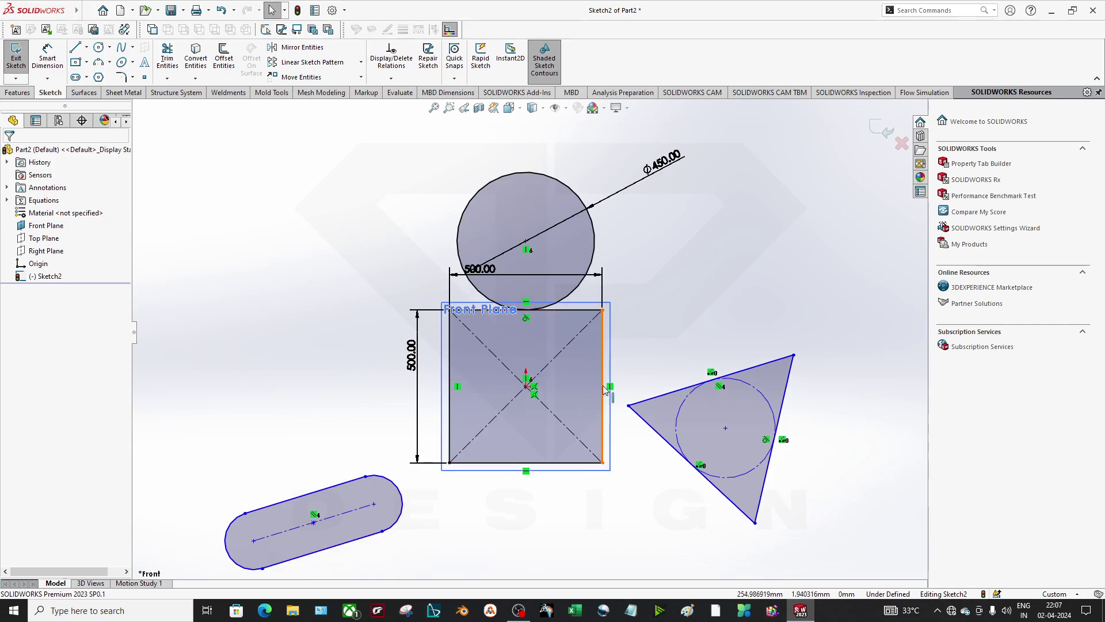
scroll(531, 306, down, 2)
scroll(531, 307, down, 4)
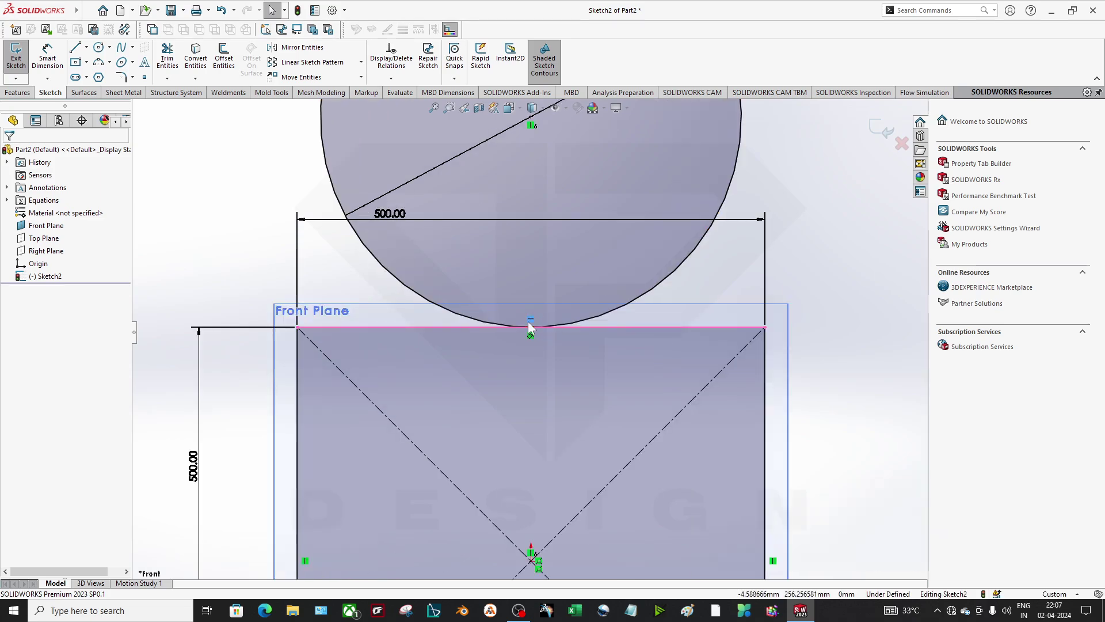
Select the circle, Front Plane, triangle's top edge and slot to inspect their relations.
ctrl+click(543, 326)
key(Escape)
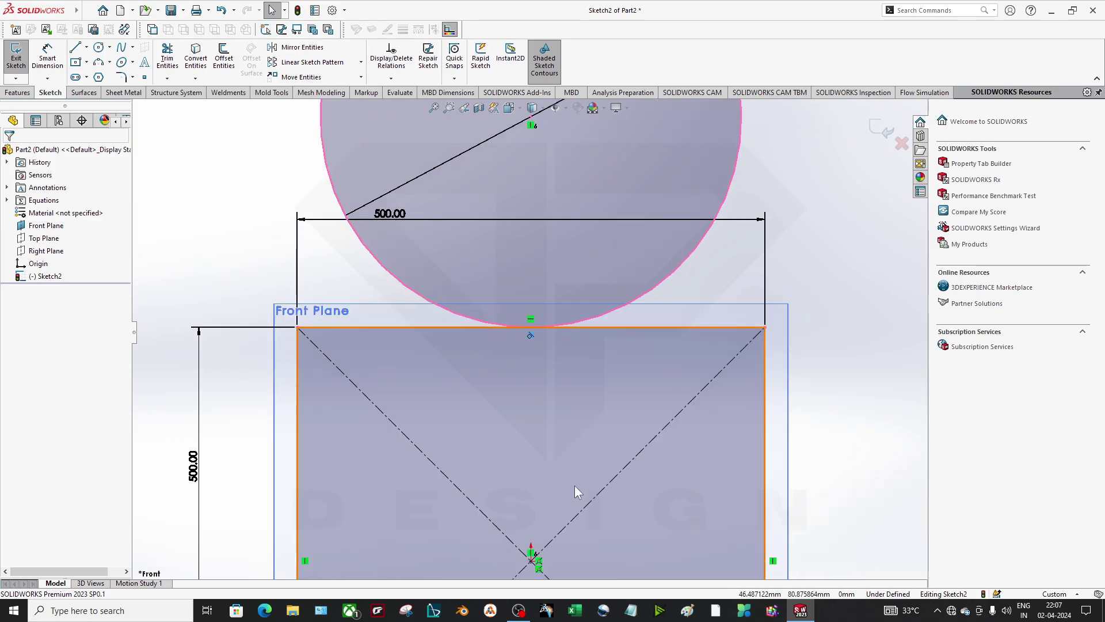
scroll(541, 507, up, 3)
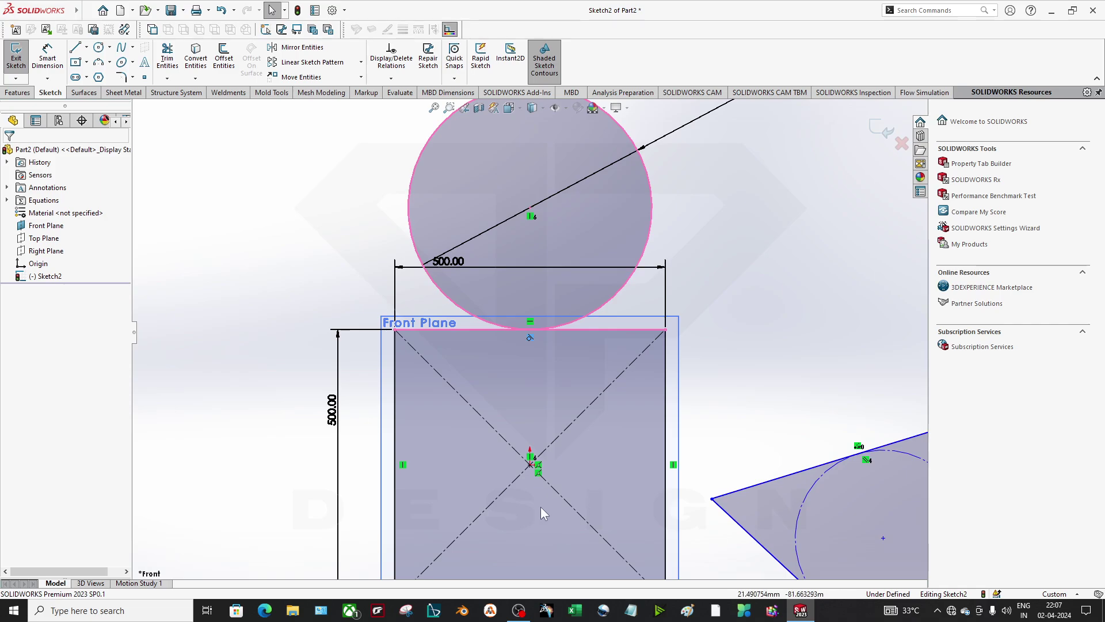
click(679, 469)
scroll(806, 488, up, 2)
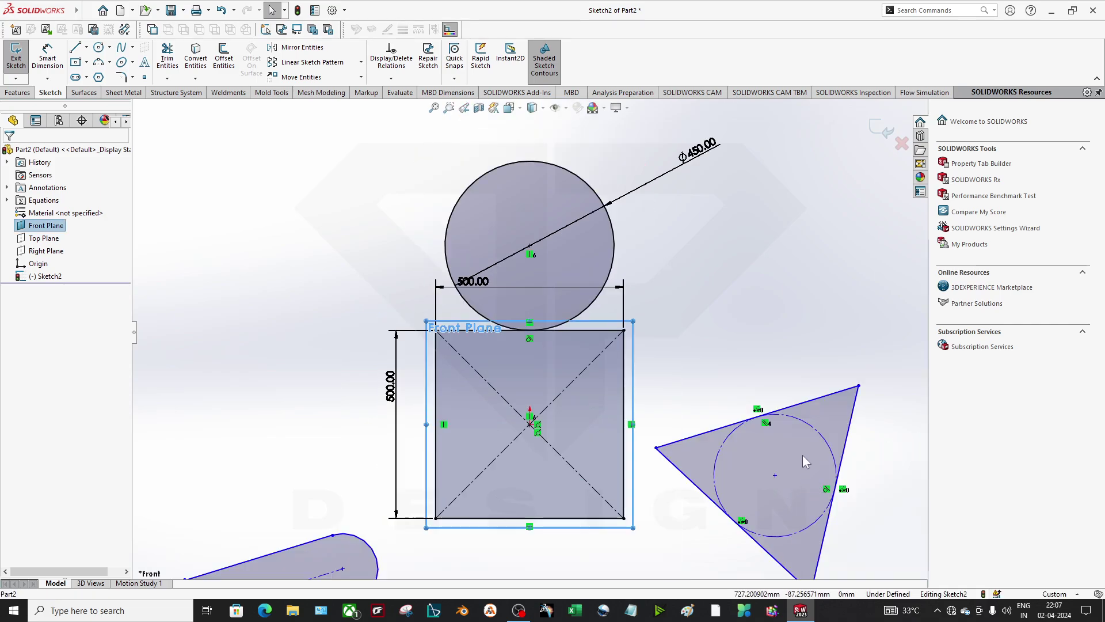
click(763, 421)
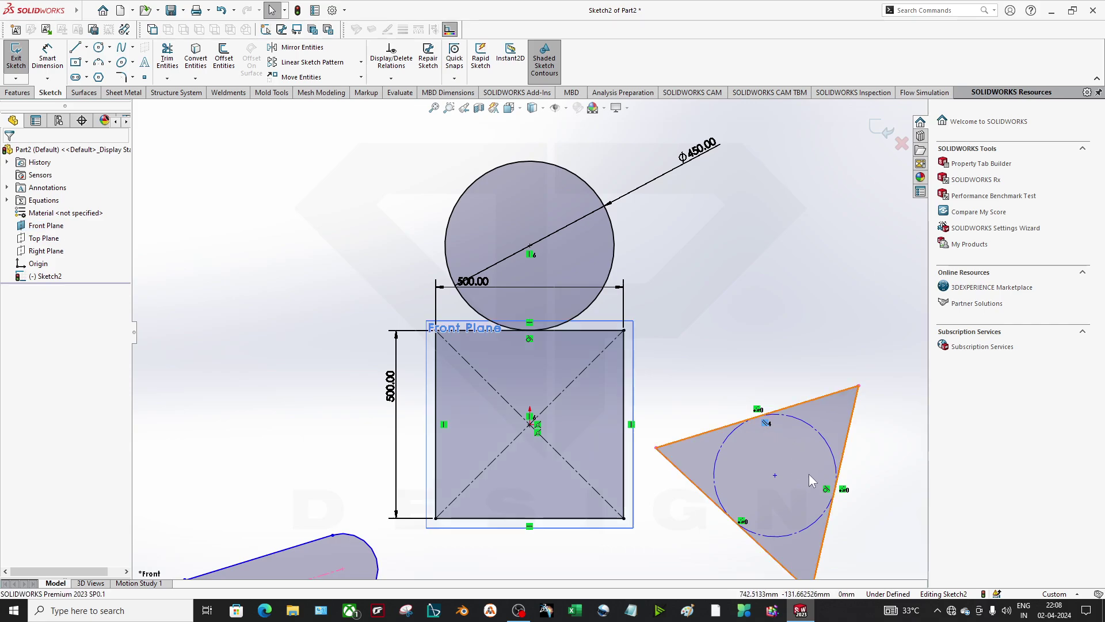
scroll(527, 345, up, 3)
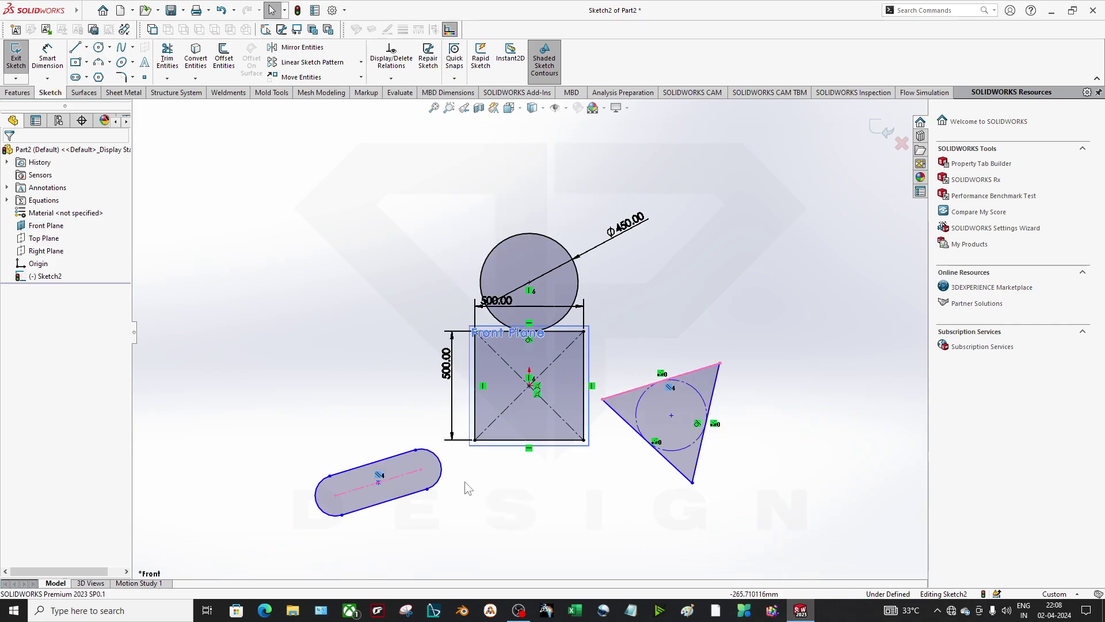
click(378, 475)
click(570, 556)
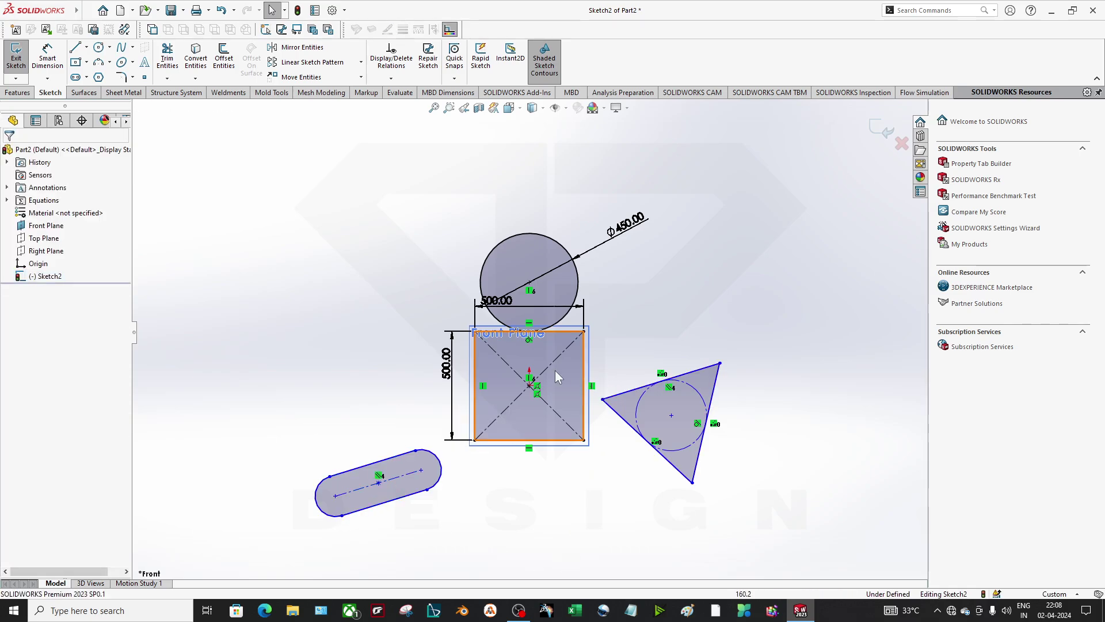
scroll(529, 330, up, 3)
click(75, 47)
Sketch two long slanted lines above the shapes, one below the other.
drag(266, 288, 463, 178)
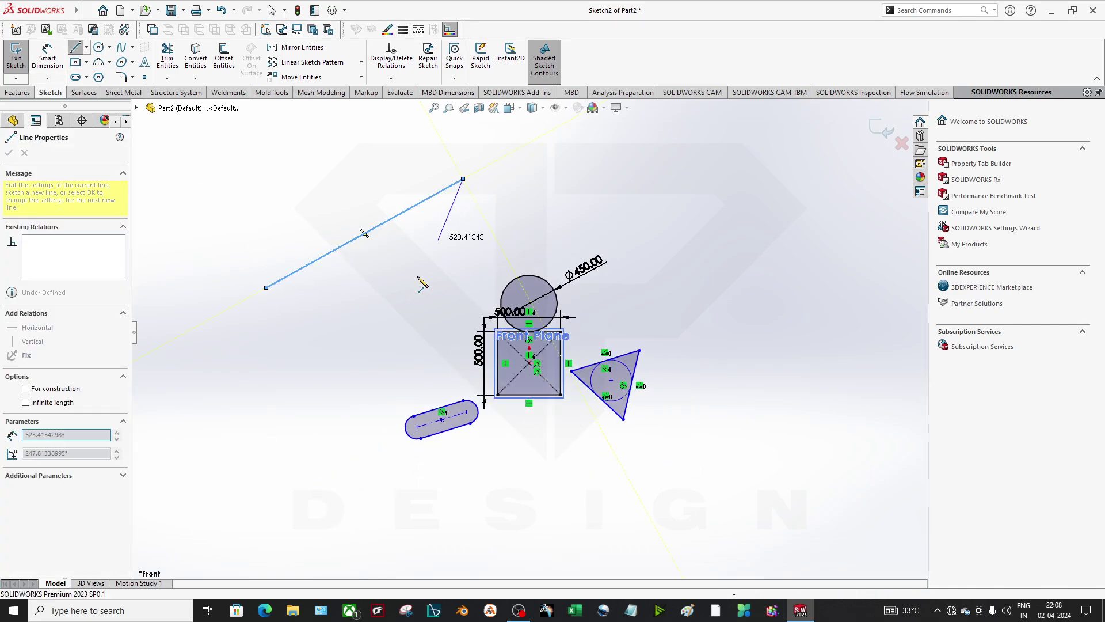
key(Escape)
click(47, 56)
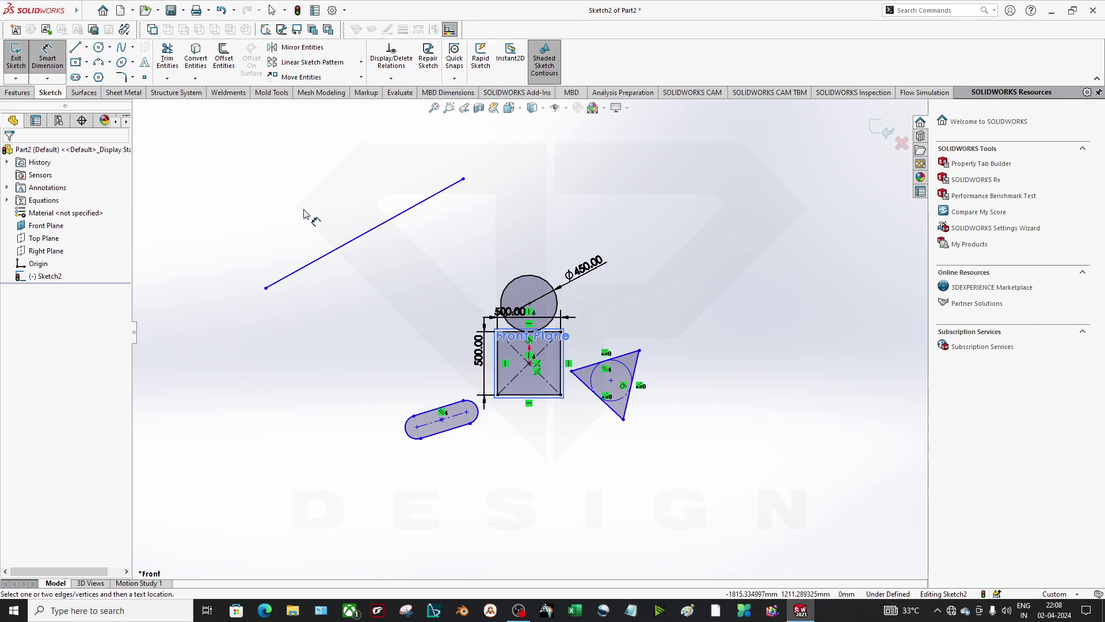
key(l)
drag(293, 343, 534, 211)
key(Escape)
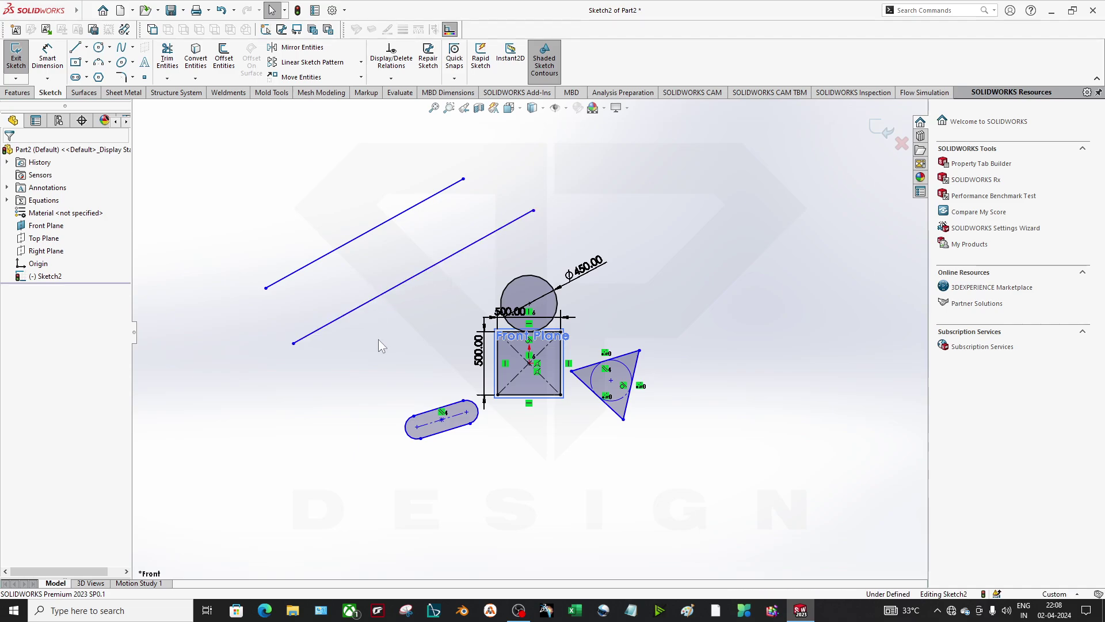
Make the two slanted lines parallel.
click(382, 294)
ctrl+click(332, 257)
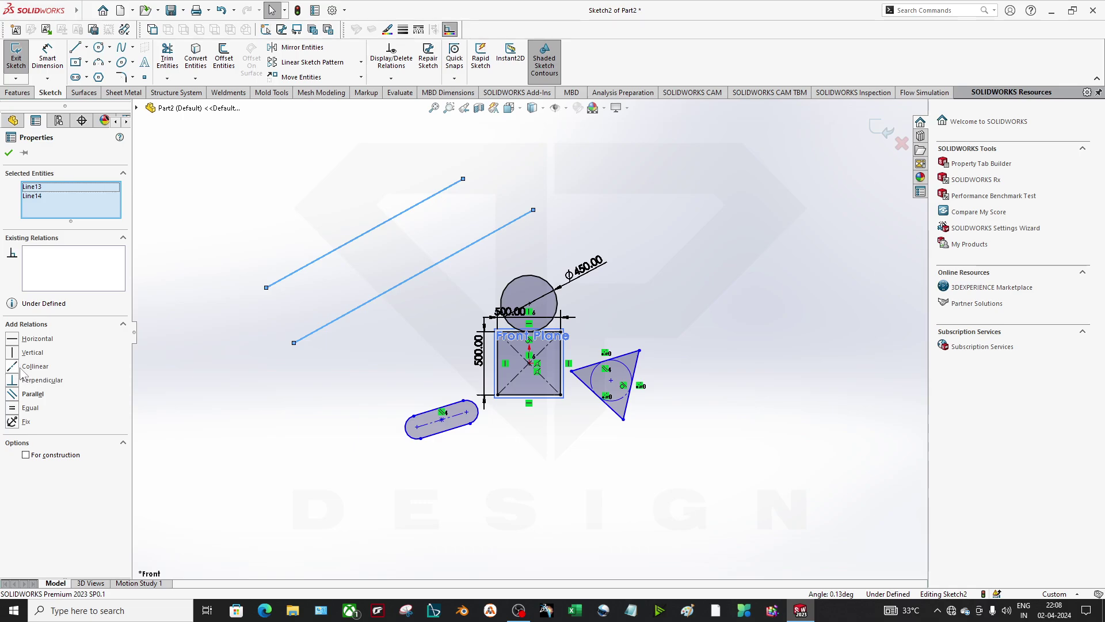
click(13, 394)
click(234, 390)
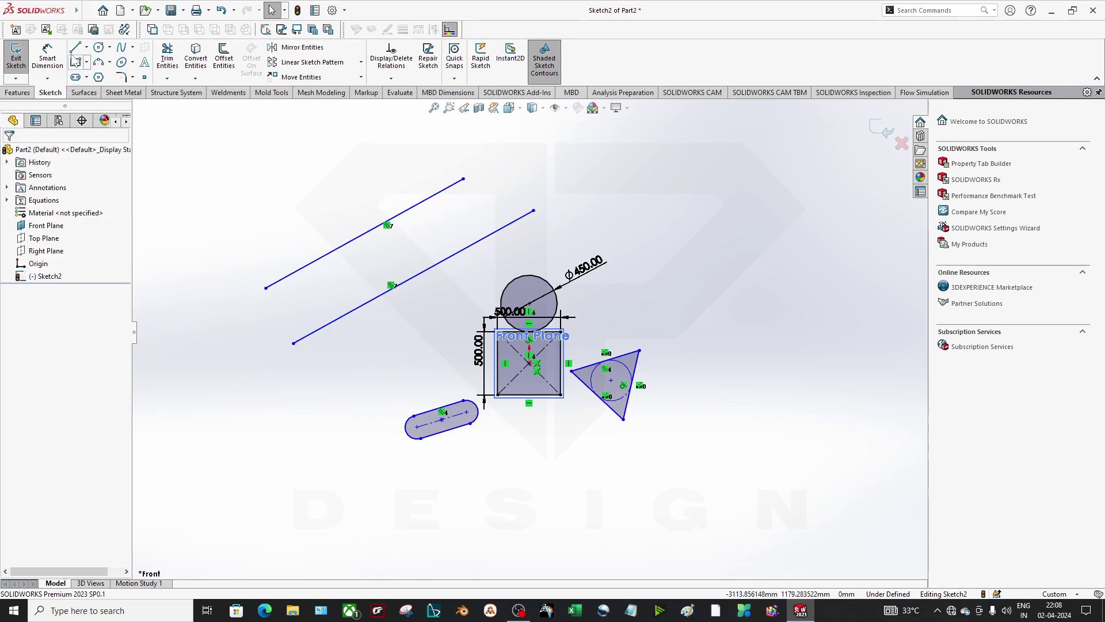
click(75, 51)
Sketch a two-segment bent line at the lower left of the shapes.
key(z)
click(246, 416)
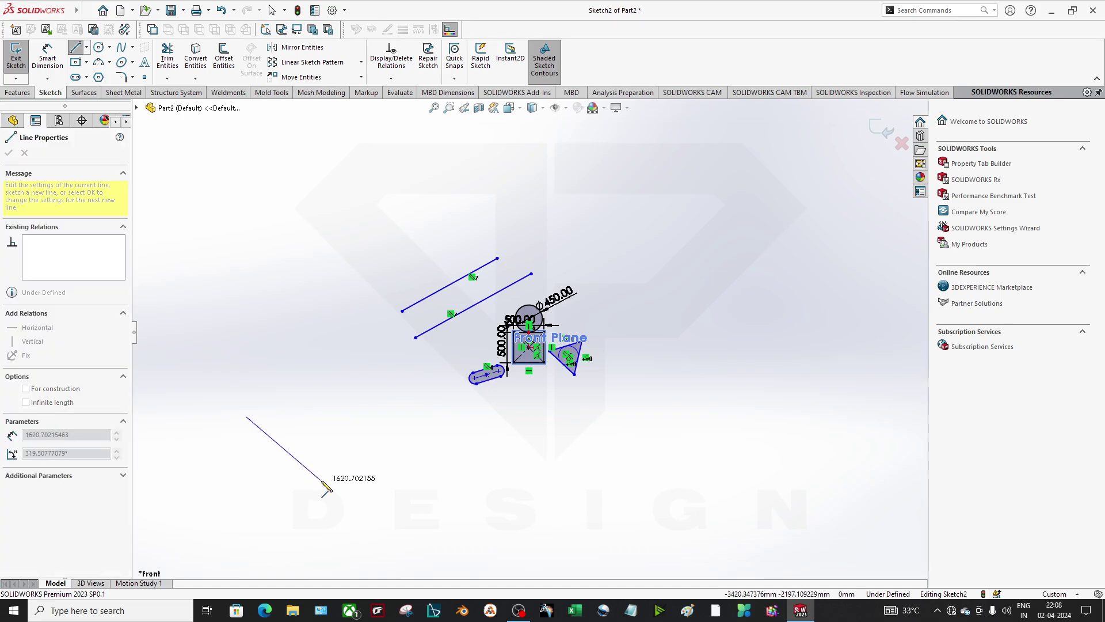
click(321, 480)
click(412, 512)
key(Escape)
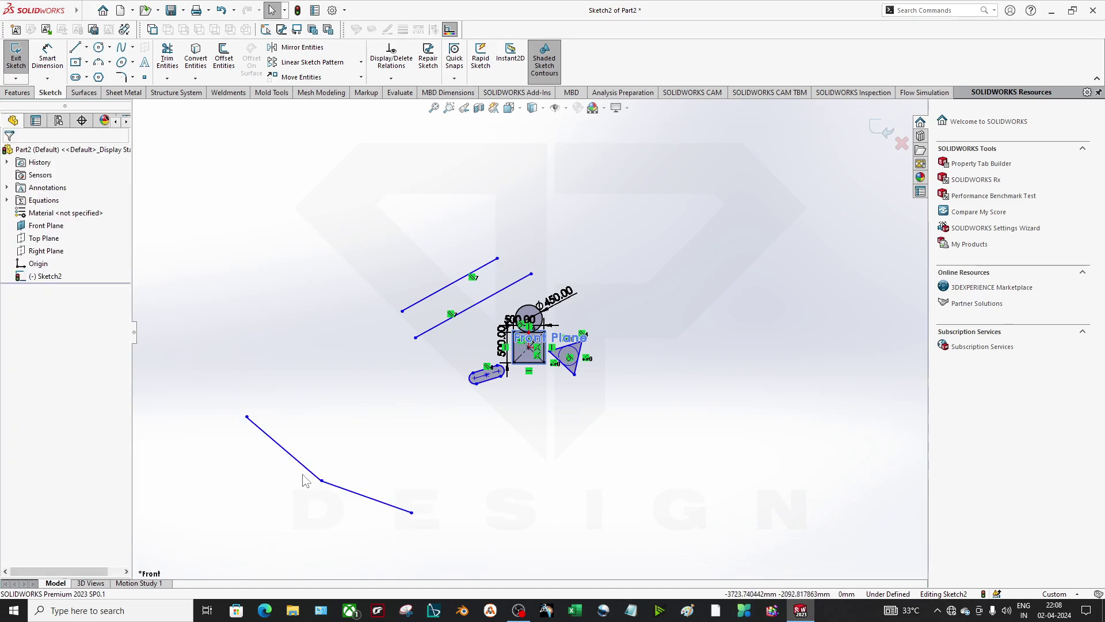
scroll(314, 477, down, 5)
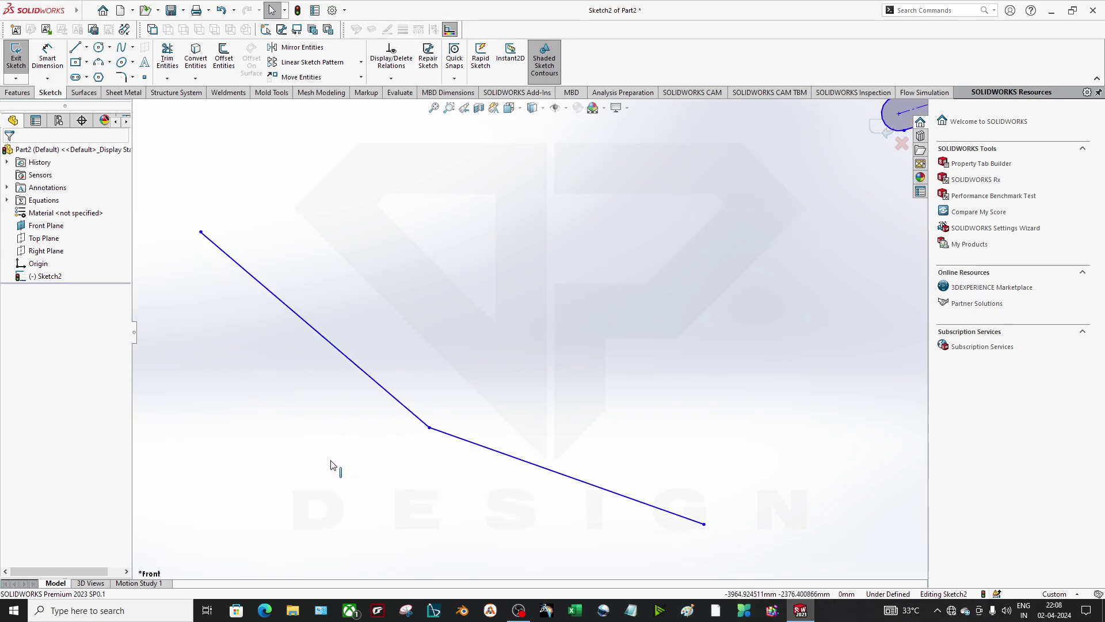
Make the two bent-line segments collinear so they form one straight line.
click(412, 412)
ctrl+click(442, 438)
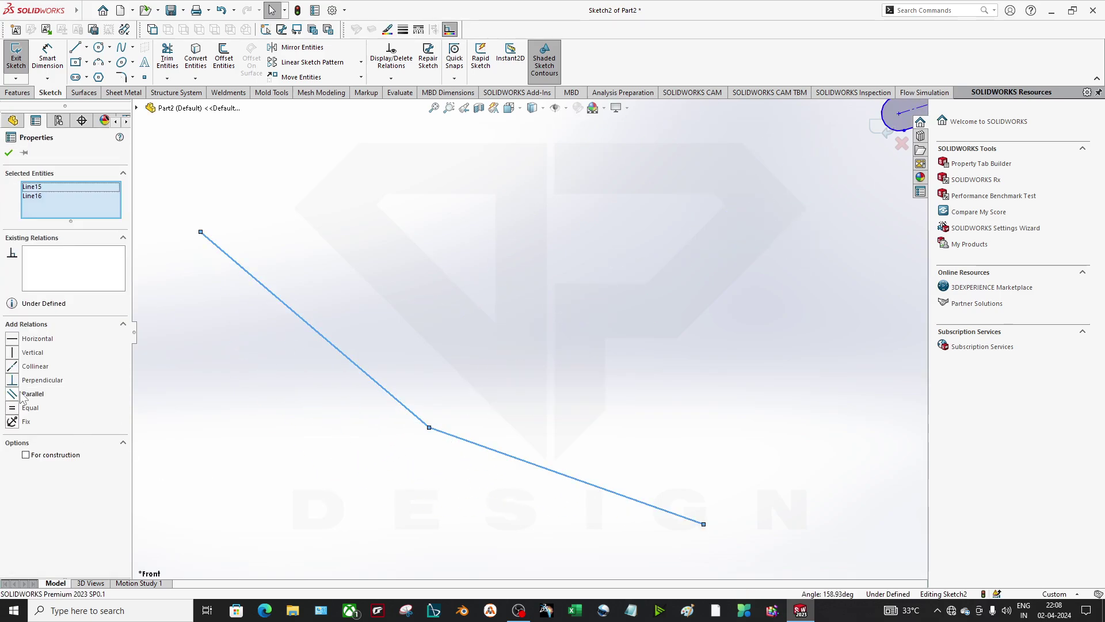
click(17, 368)
scroll(483, 308, up, 5)
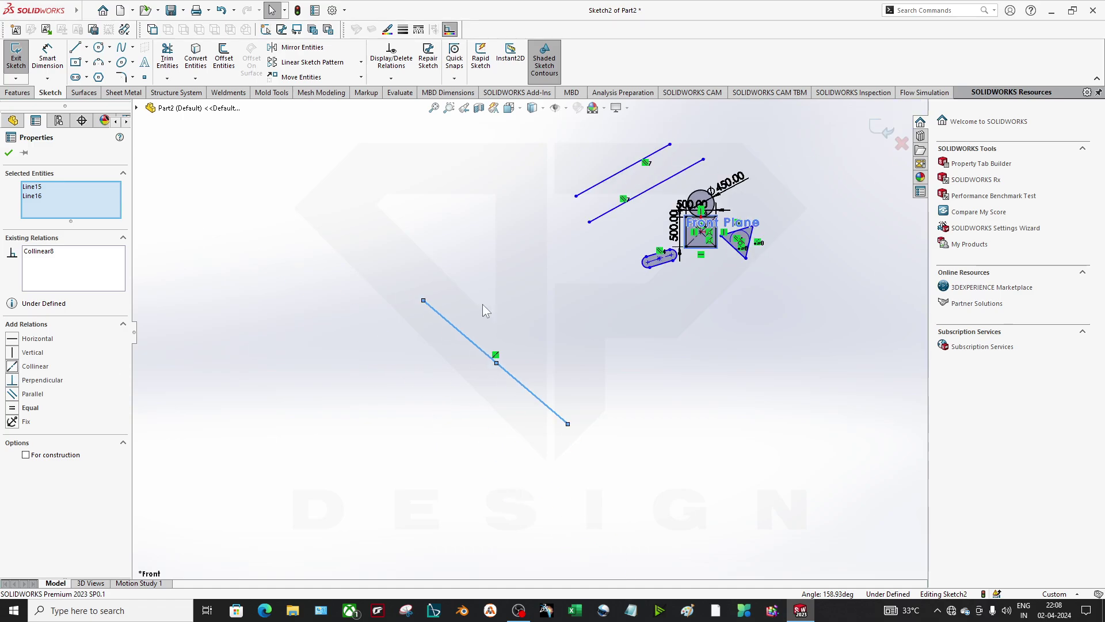
scroll(493, 397, down, 8)
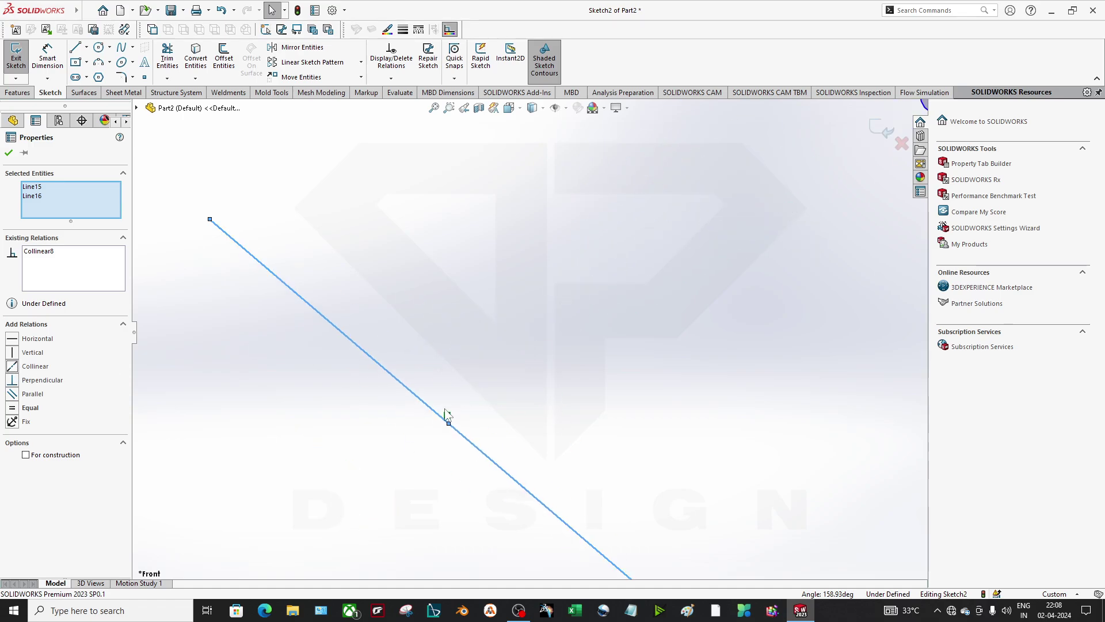
key(Escape)
scroll(603, 392, up, 6)
View the sketch's relations list in Display/Delete Relations, then close it.
scroll(583, 312, down, 4)
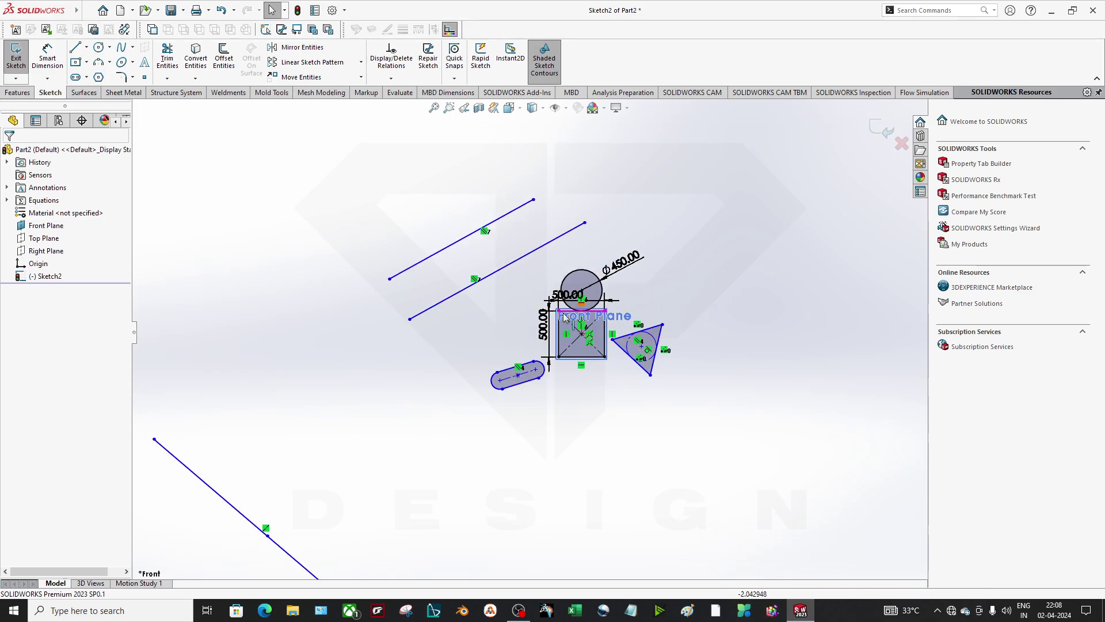
scroll(583, 313, down, 3)
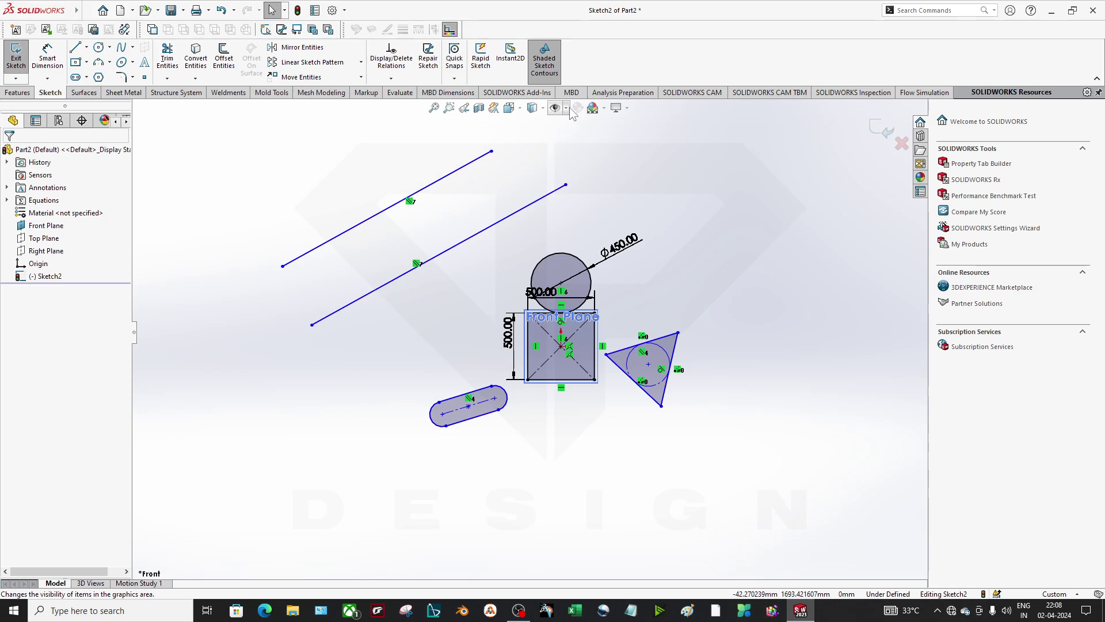
click(397, 78)
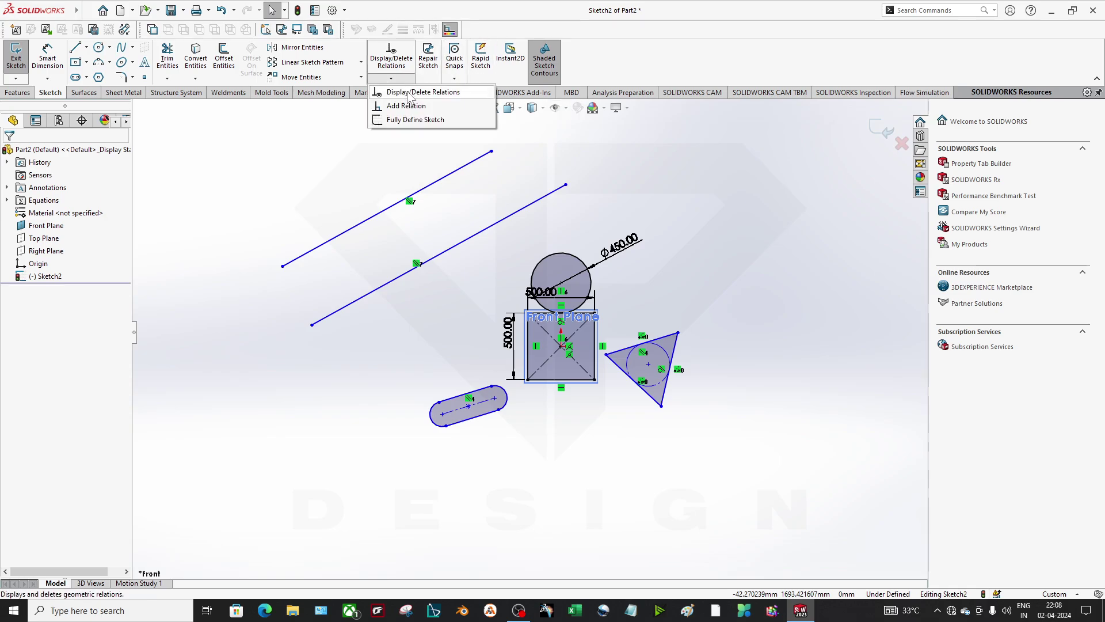
click(410, 93)
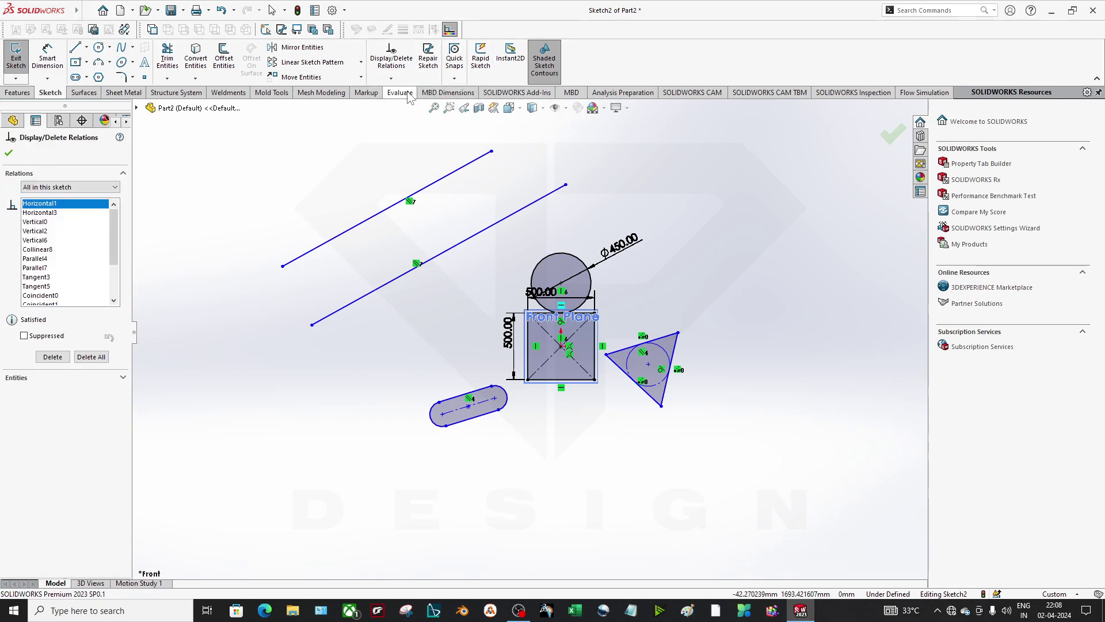
click(8, 153)
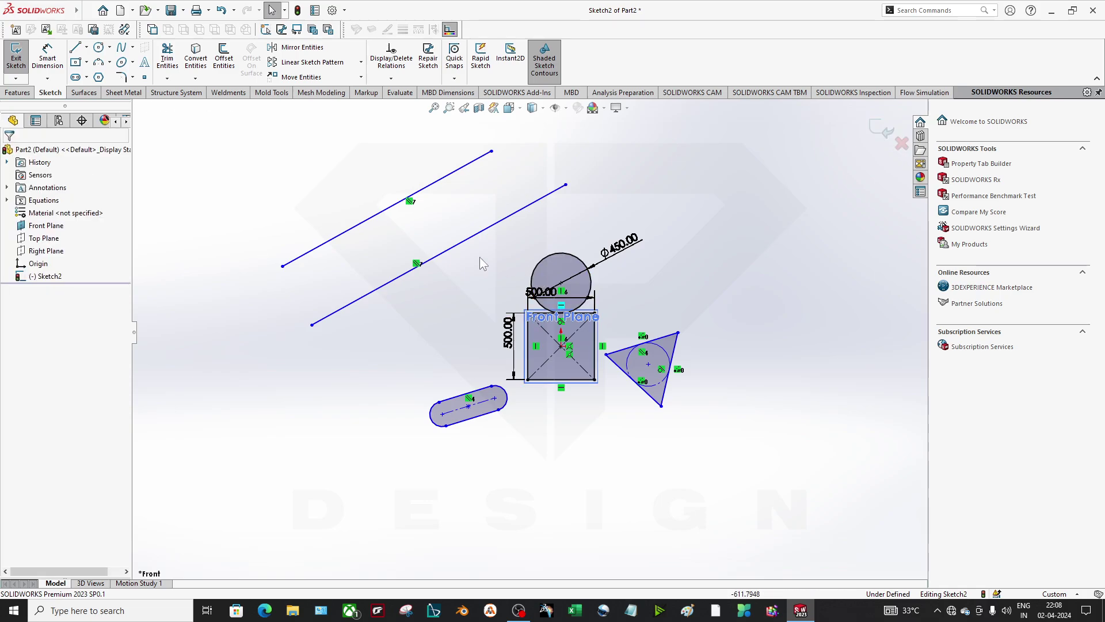
Delete the Parallel relation between the upper lines and hide sketch relation markers.
scroll(479, 257, down, 3)
key(Delete)
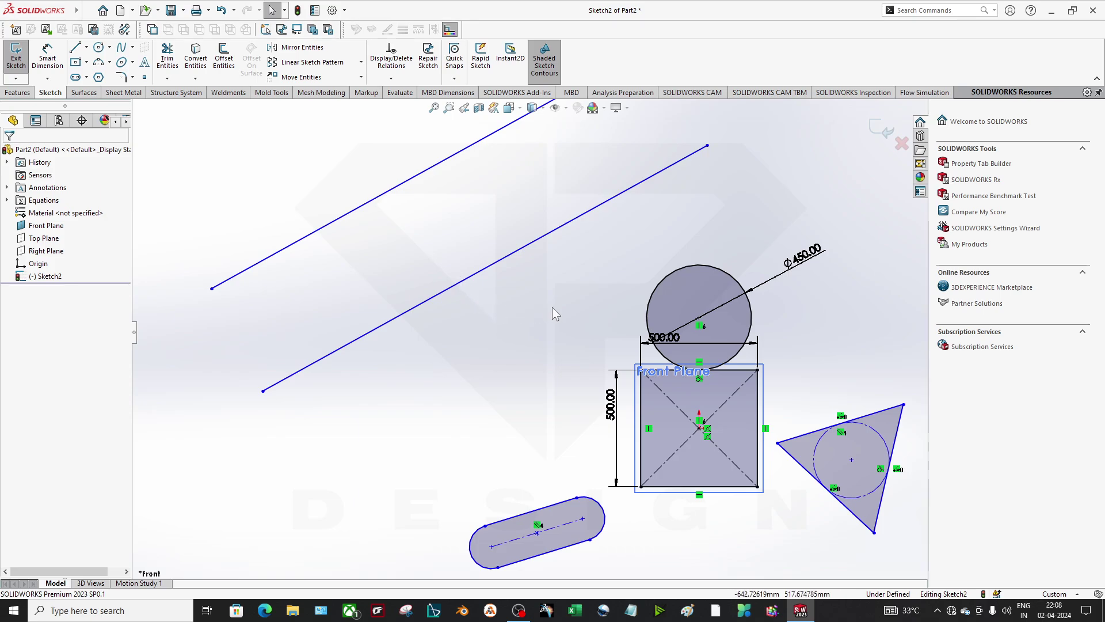
scroll(541, 311, up, 3)
click(565, 108)
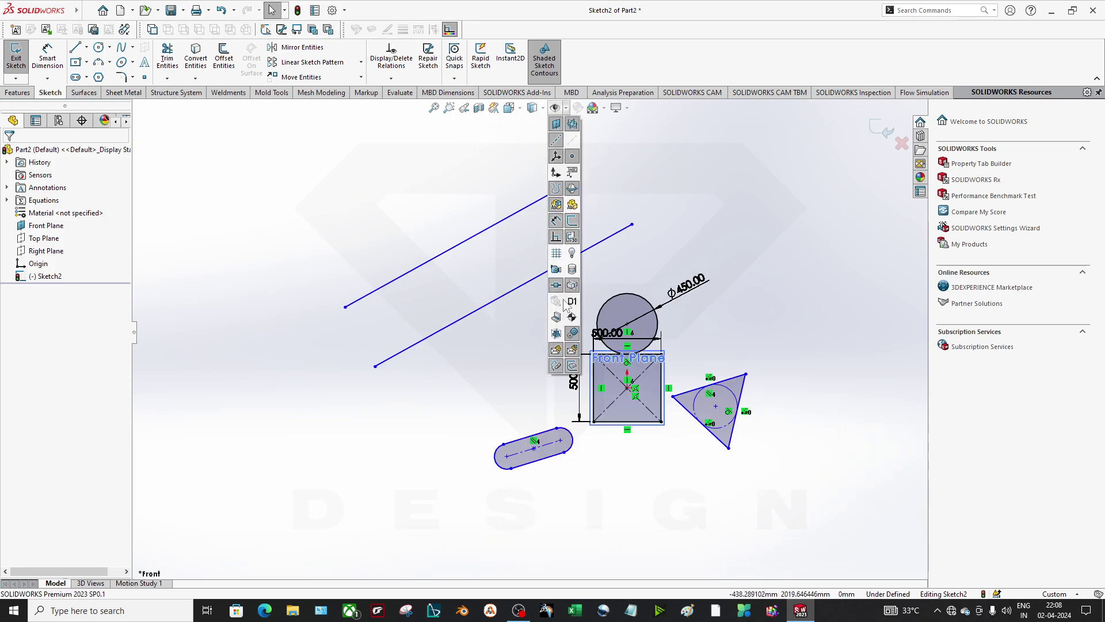
scroll(529, 334, up, 3)
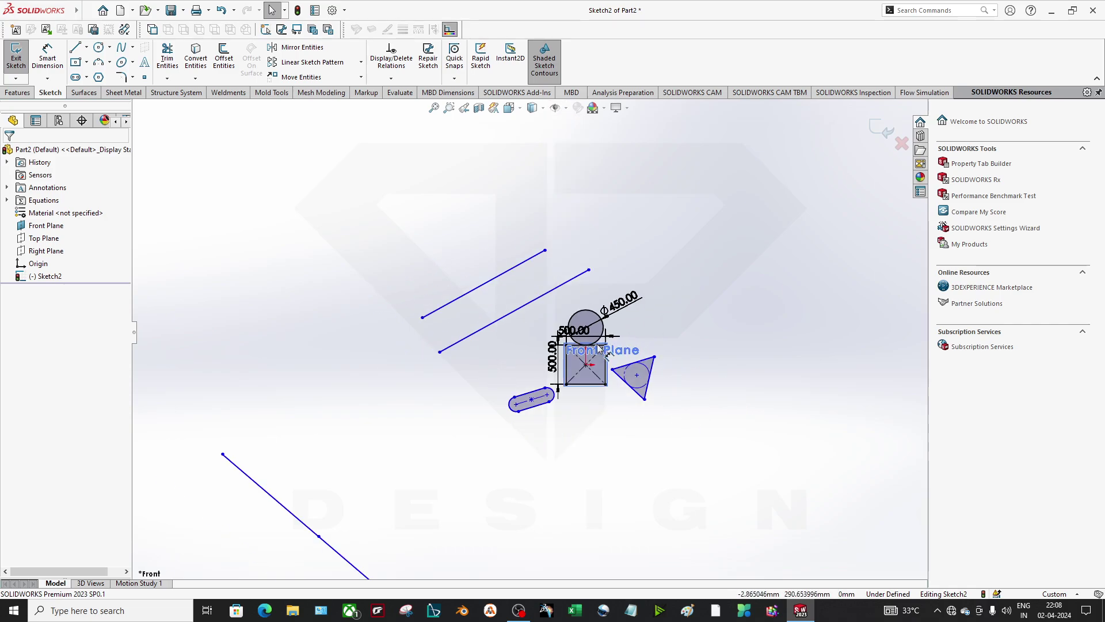
Sketch a new long line above the others and a short line below its start.
click(75, 47)
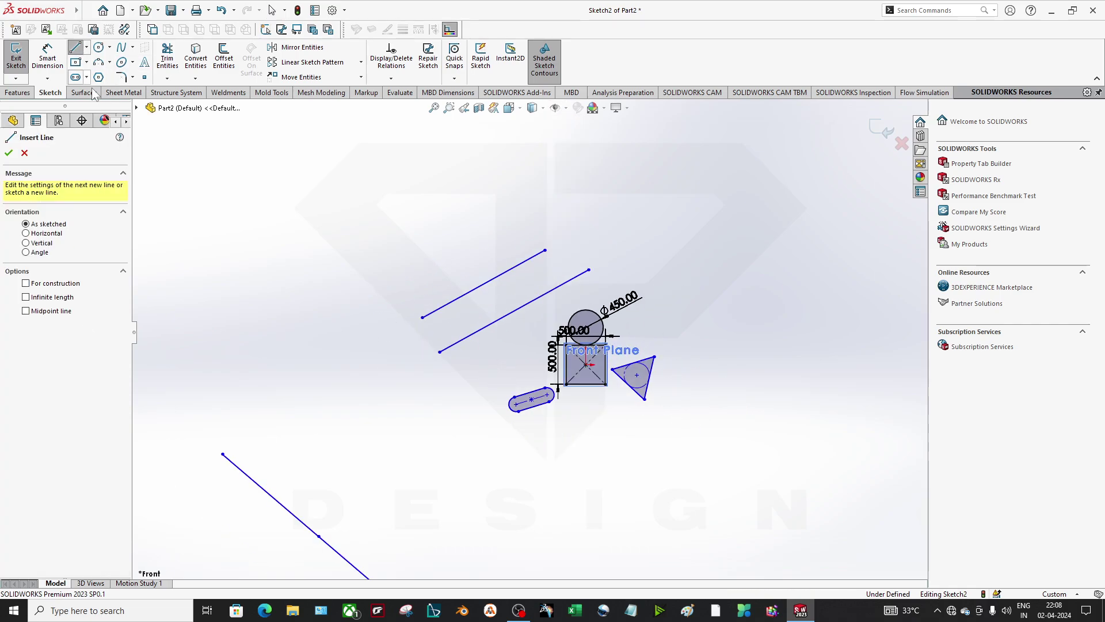
click(341, 240)
click(468, 162)
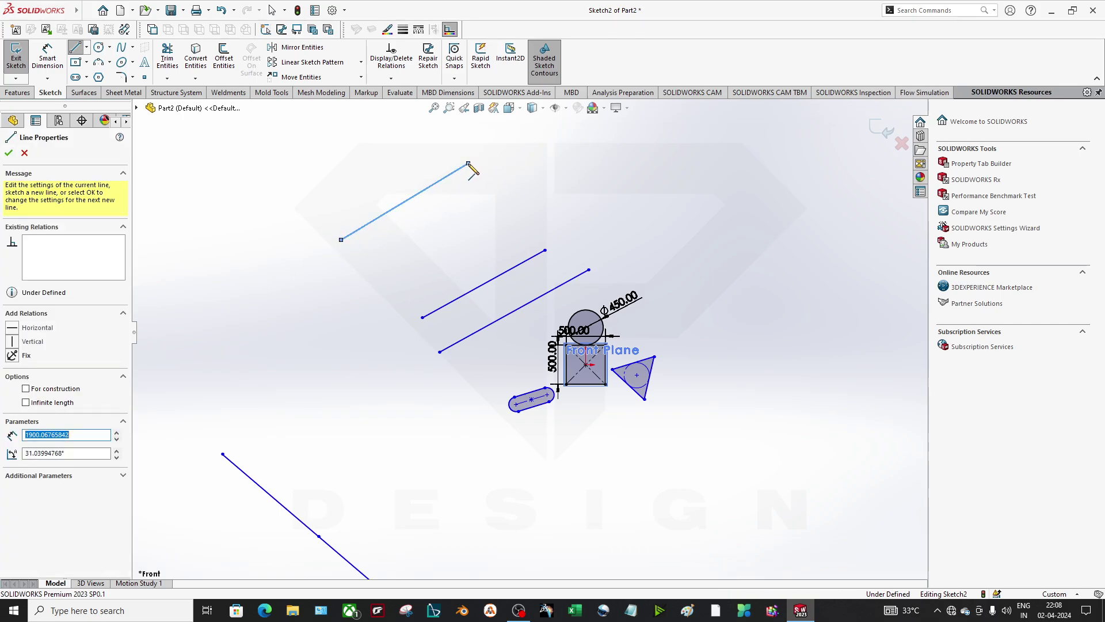
key(Escape)
click(71, 48)
click(353, 251)
click(389, 292)
key(Escape)
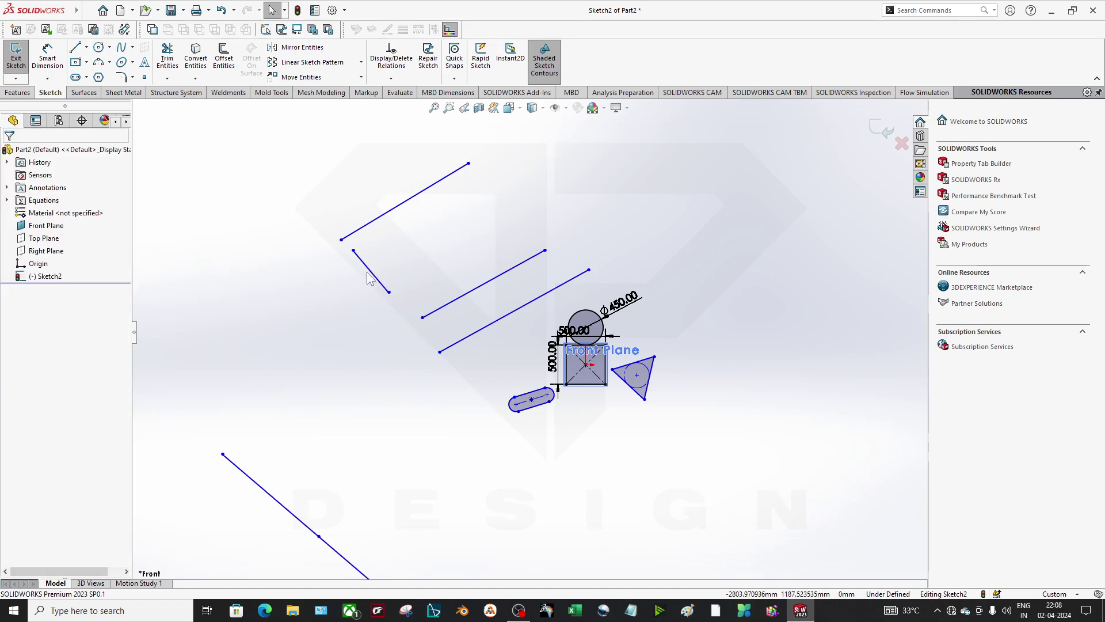
Make the short line perpendicular to the long top line.
click(371, 275)
ctrl+click(377, 219)
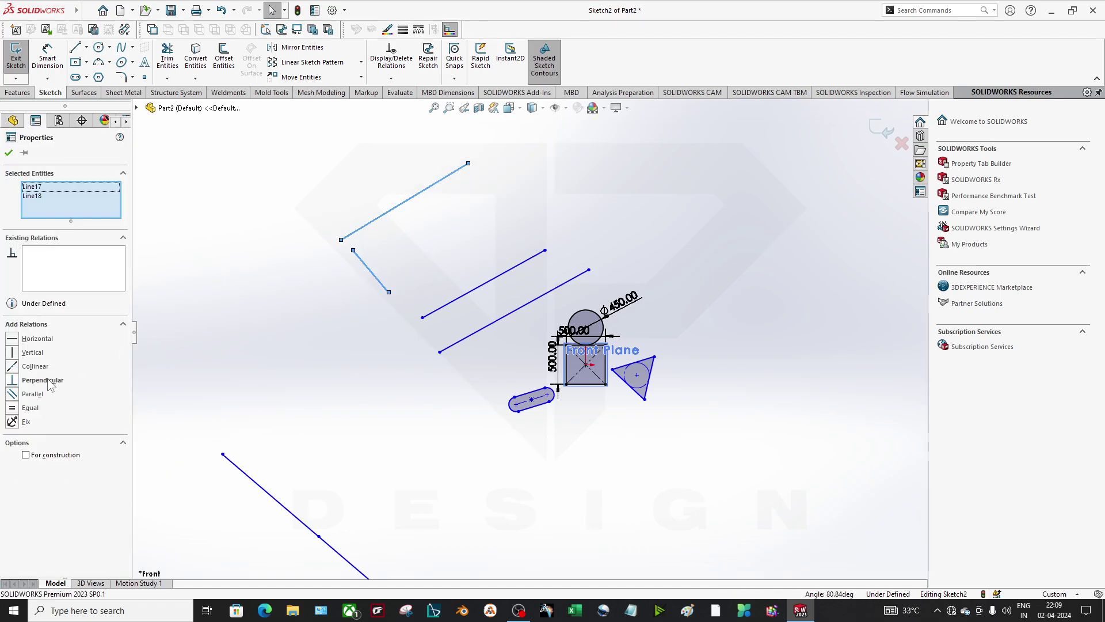
click(16, 385)
click(305, 380)
Make the lower slanted line equal in length to the upper slanted line.
scroll(477, 311, down, 2)
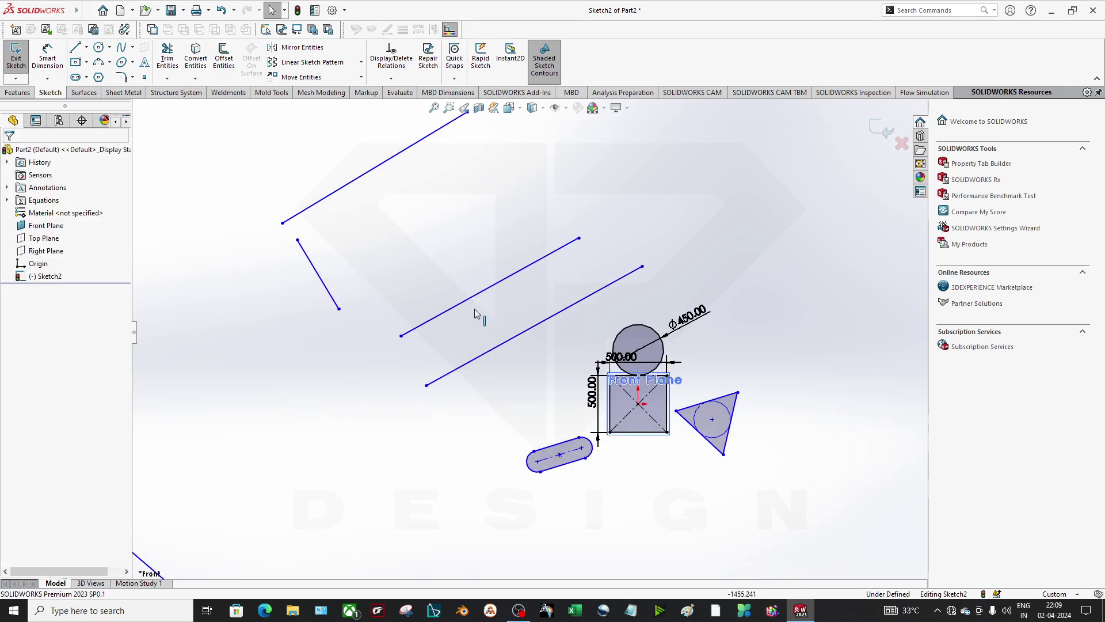
click(511, 328)
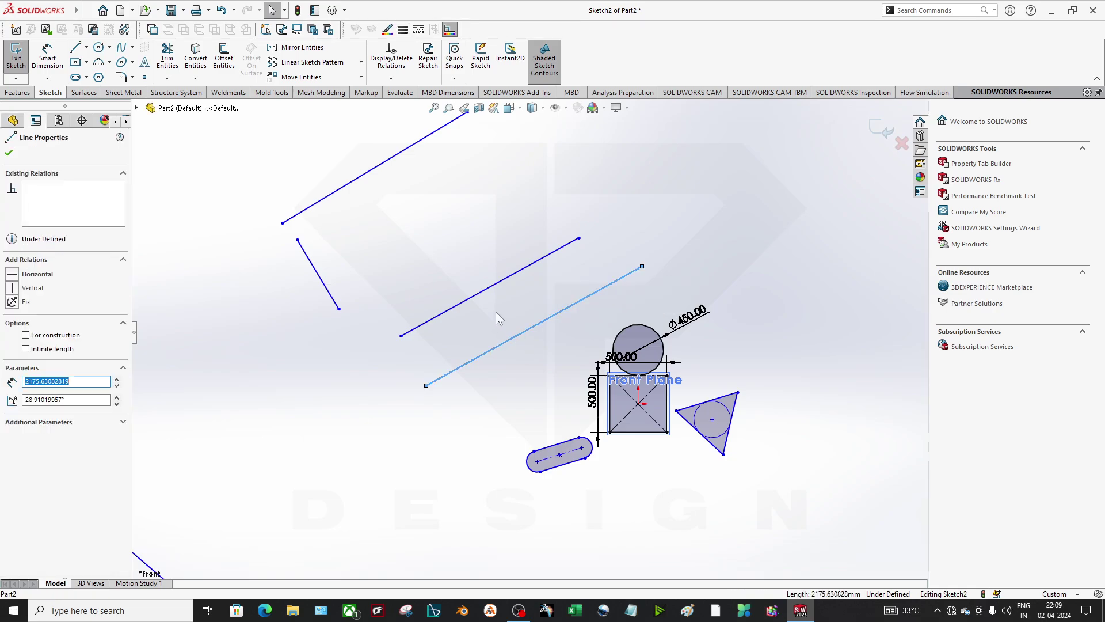
ctrl+click(485, 292)
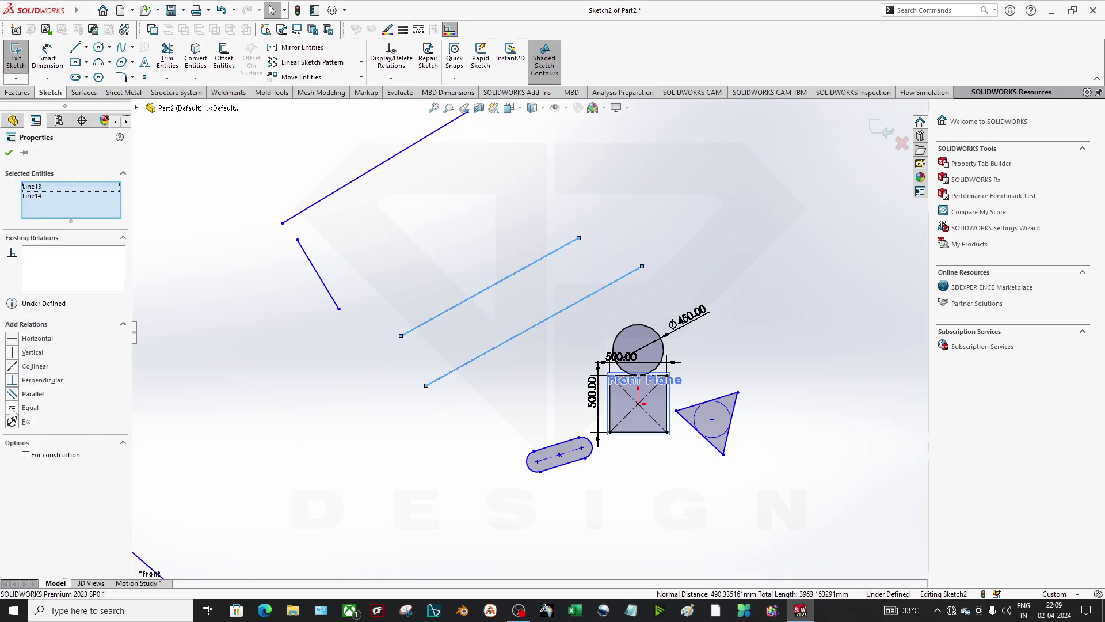
click(12, 409)
click(307, 389)
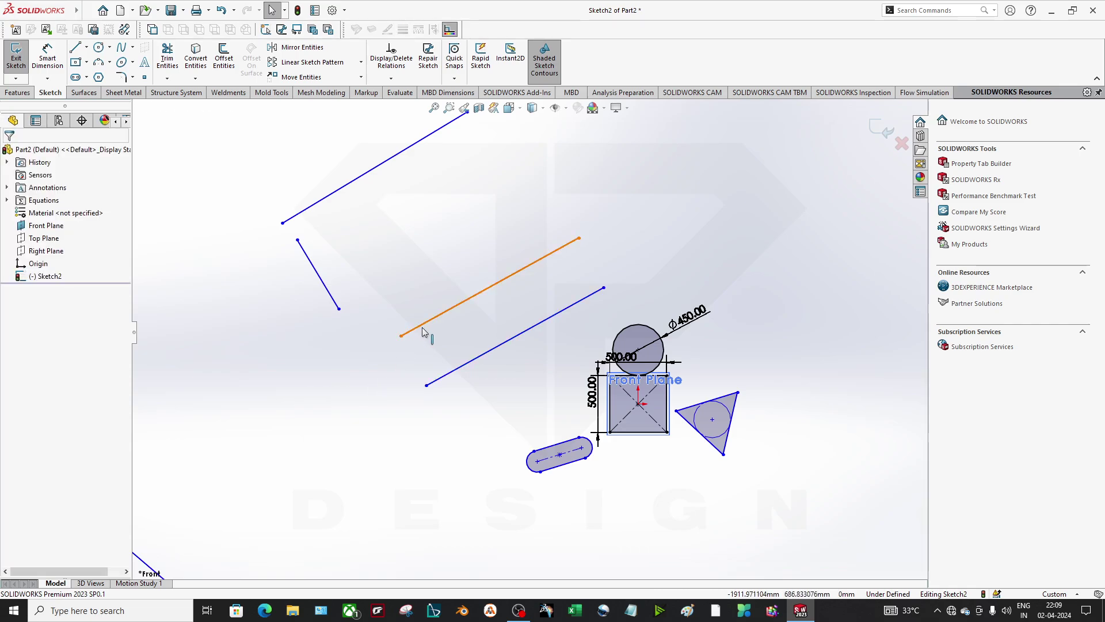
Attach the middle line's left end to the short line and level its right end.
drag(401, 337, 339, 308)
click(354, 299)
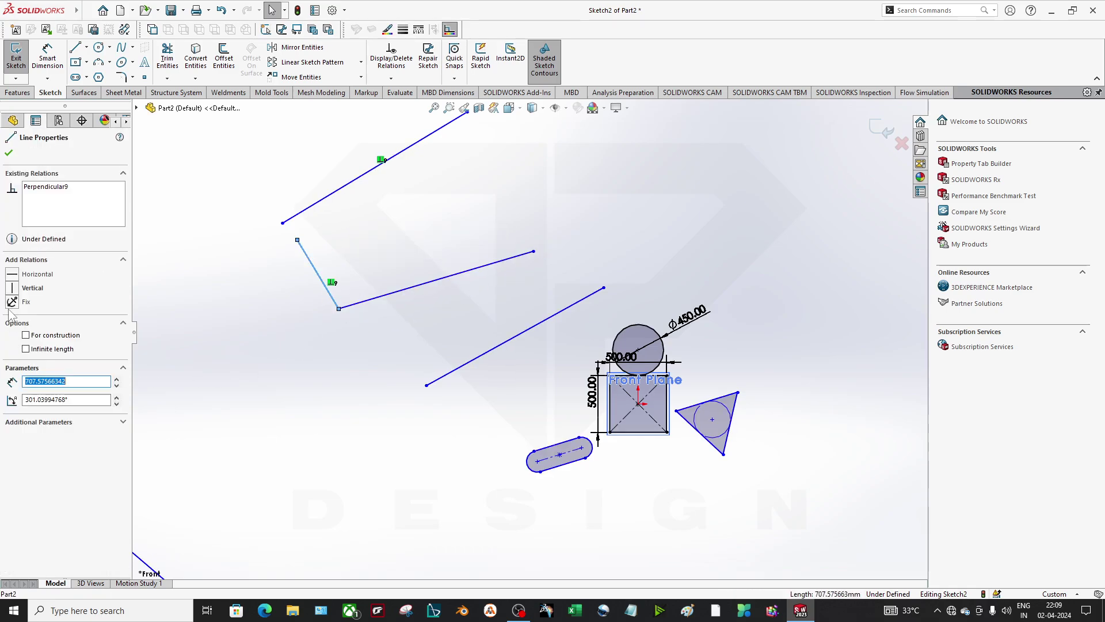
click(460, 300)
drag(533, 251, 520, 287)
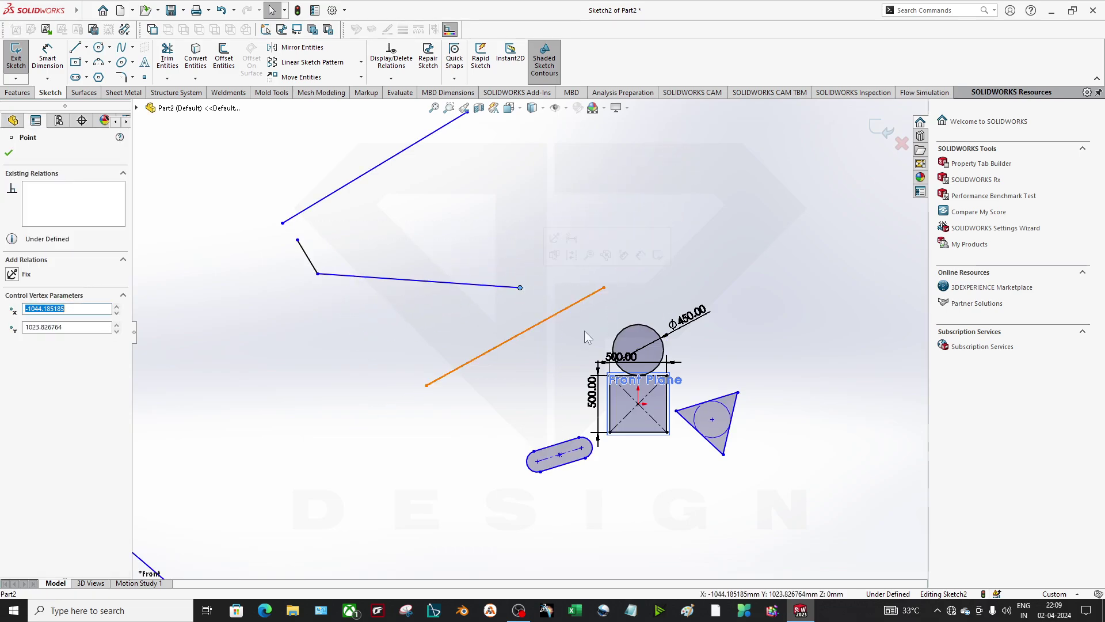
Move the lower slanted line further down-left and check the middle line's relations.
drag(607, 289, 493, 338)
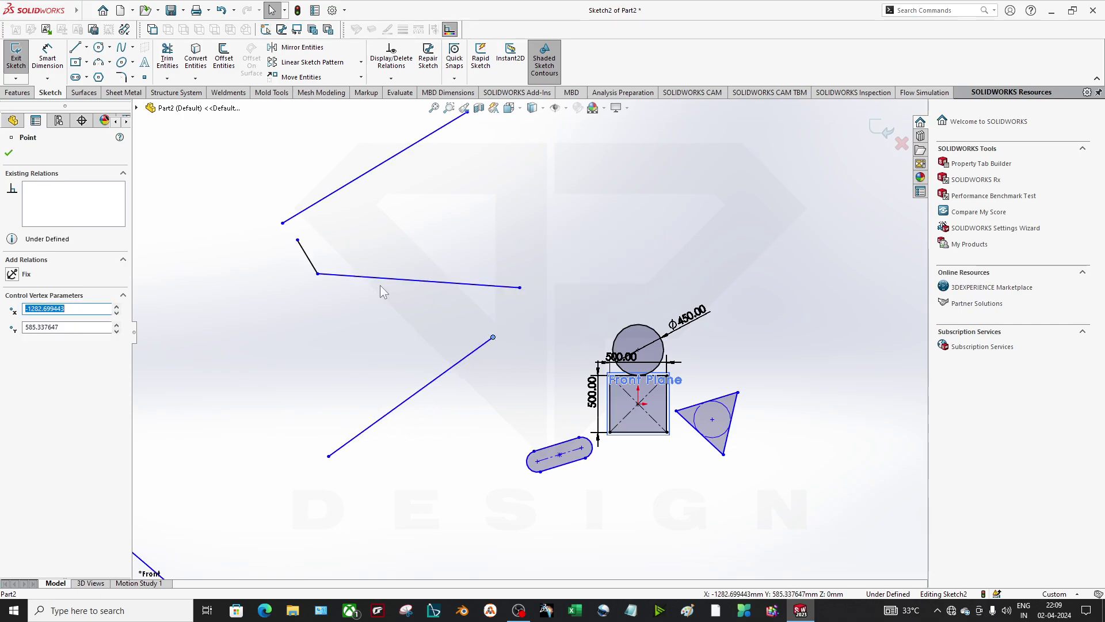
click(414, 281)
click(418, 296)
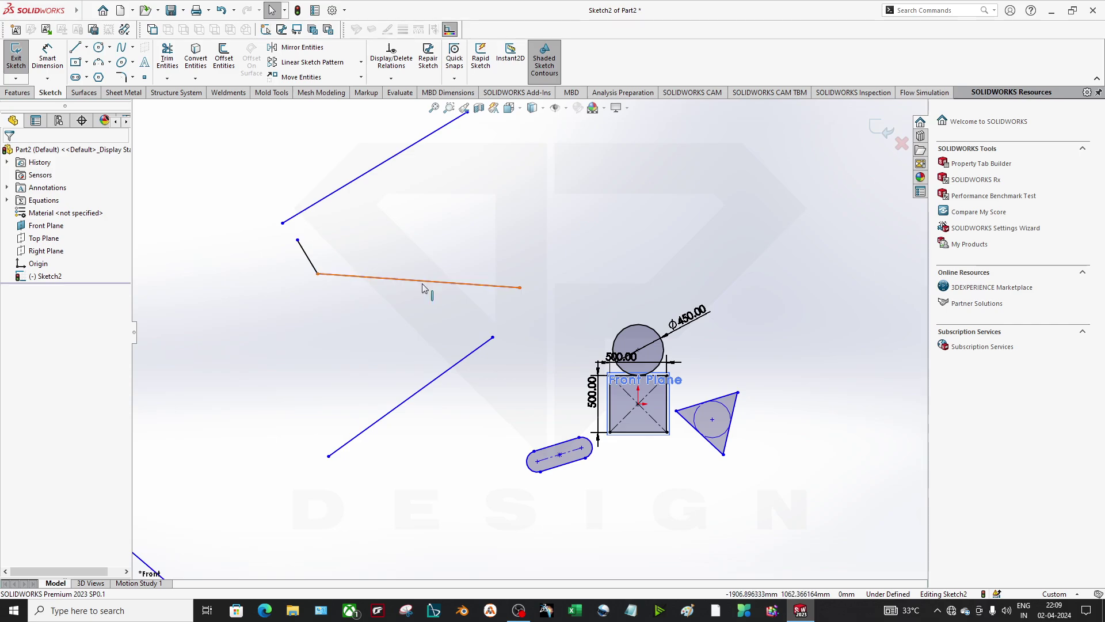
click(420, 282)
click(427, 293)
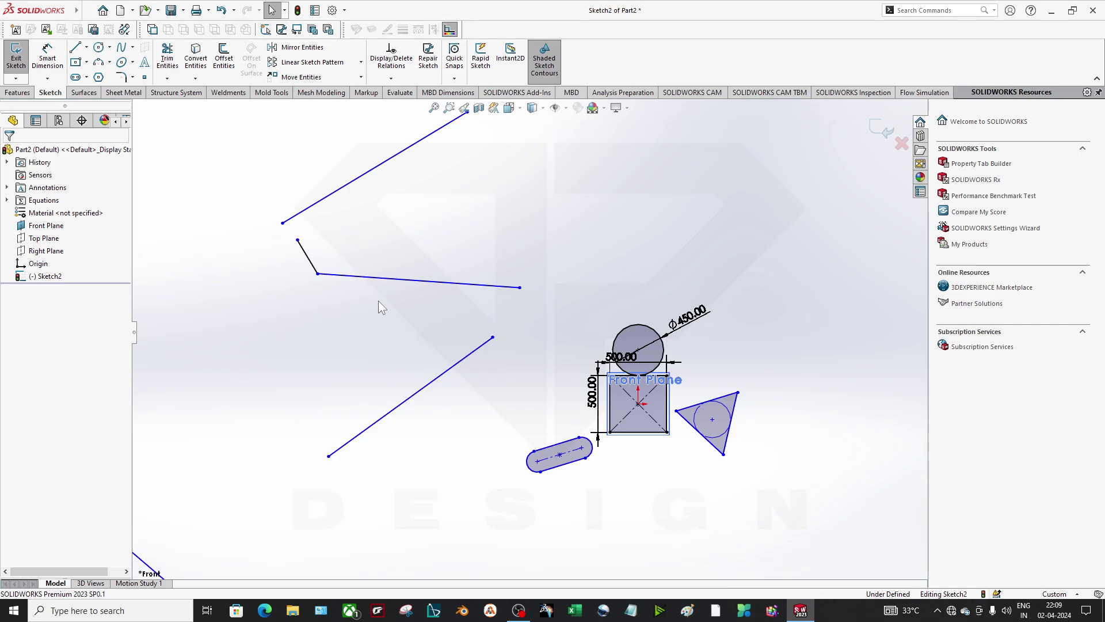
click(394, 282)
click(338, 298)
click(382, 279)
click(375, 379)
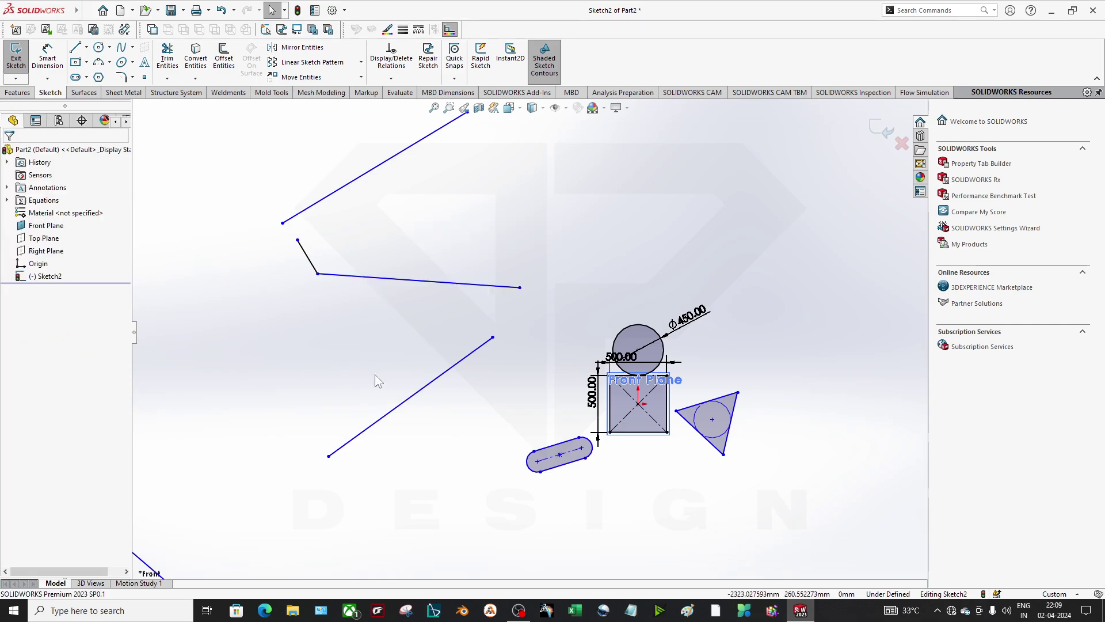
Sketch a large 3 Point Arc and a steep line below its left end.
click(98, 64)
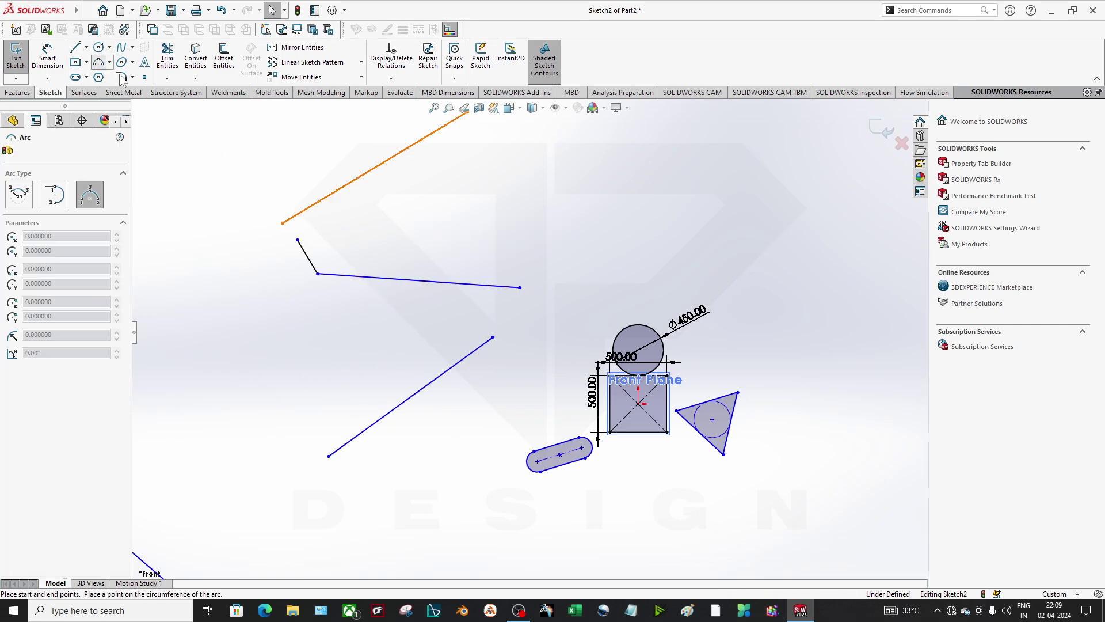
click(555, 229)
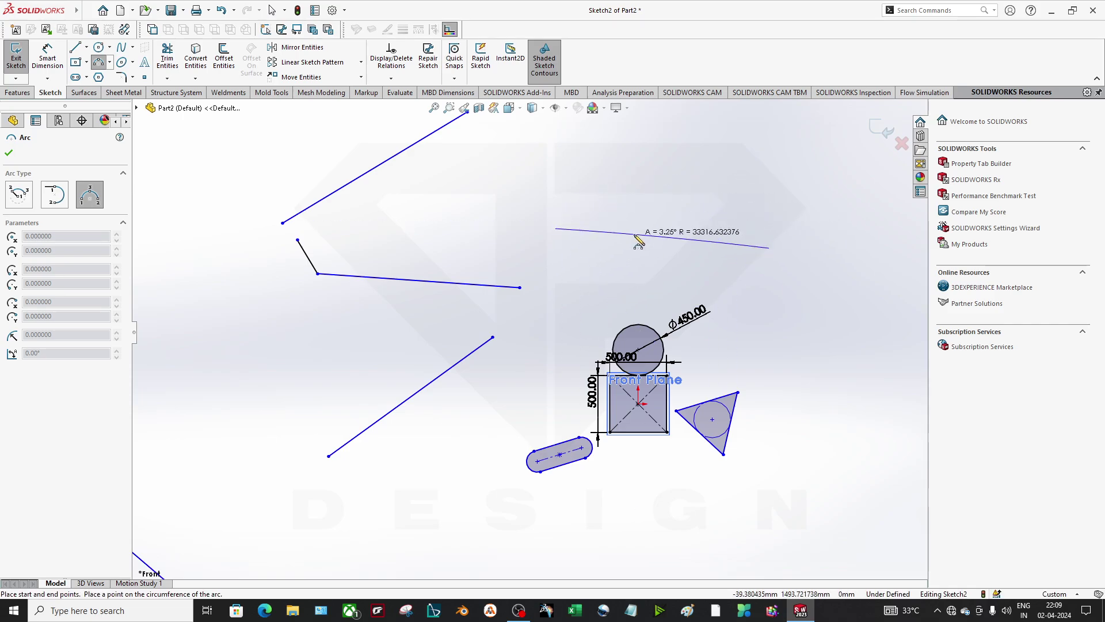
click(770, 247)
click(675, 151)
key(Escape)
click(75, 48)
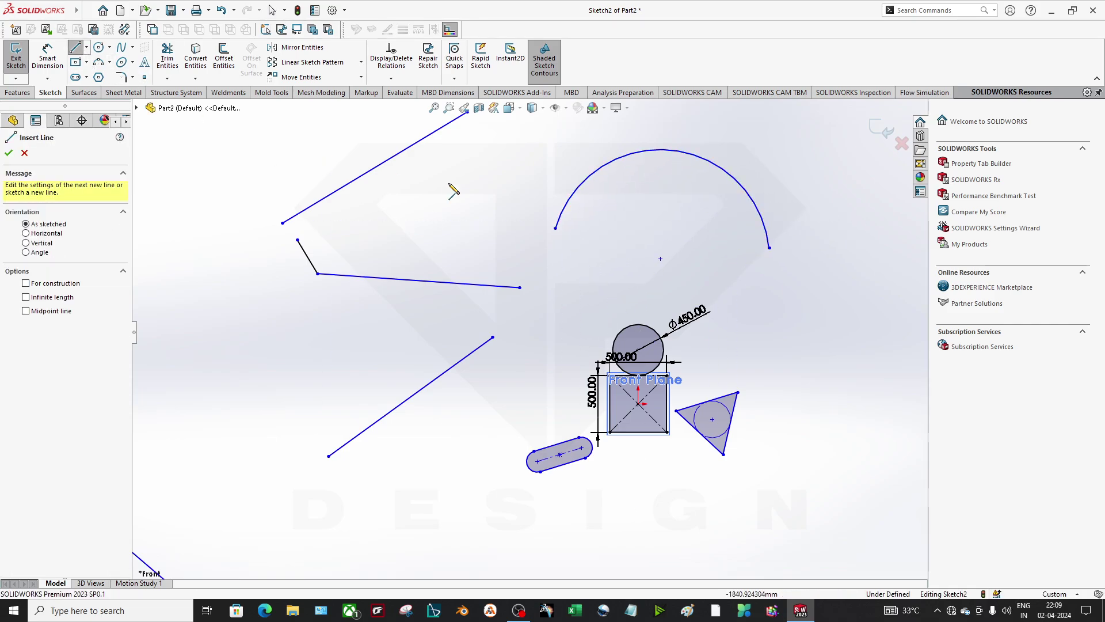
click(552, 259)
click(520, 392)
key(Escape)
Make the arc tangent to the line and join the line's top end to the arc.
click(570, 214)
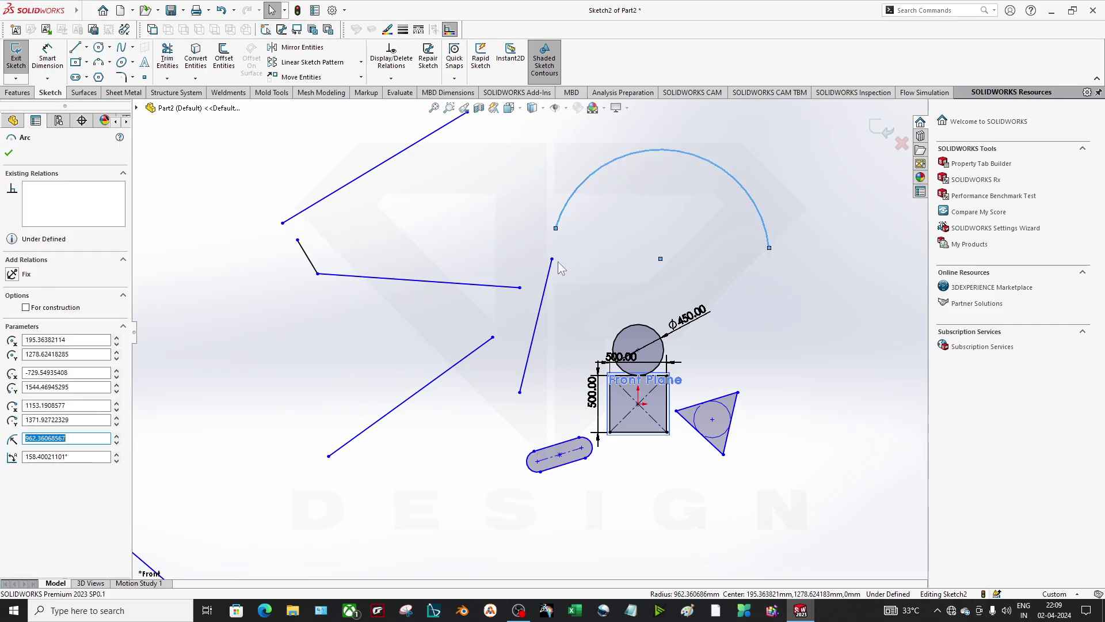
ctrl+click(547, 278)
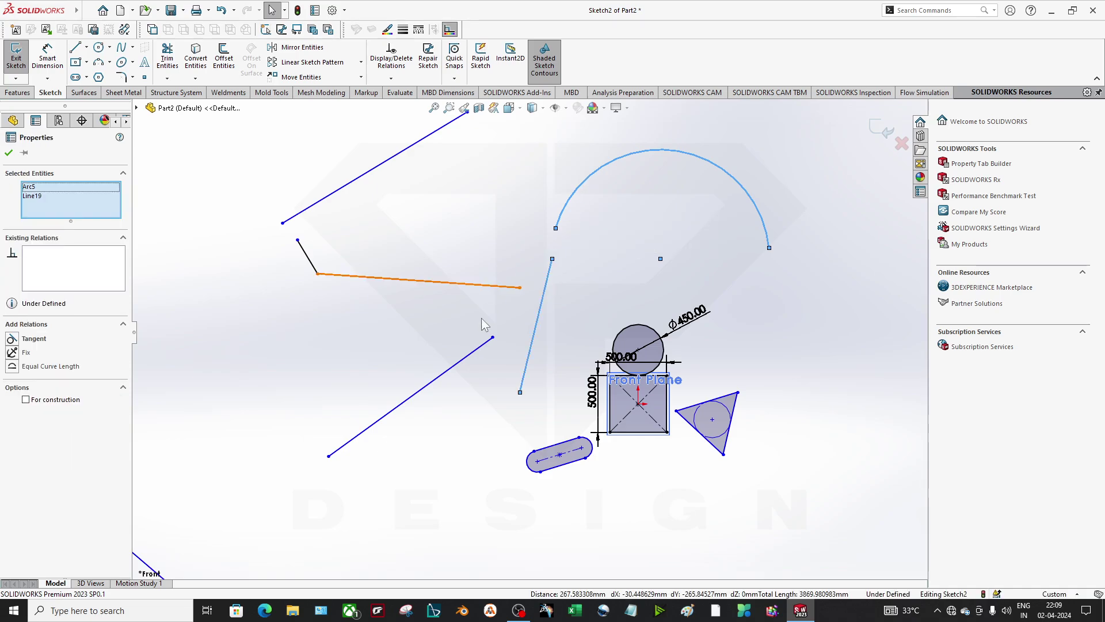
click(12, 339)
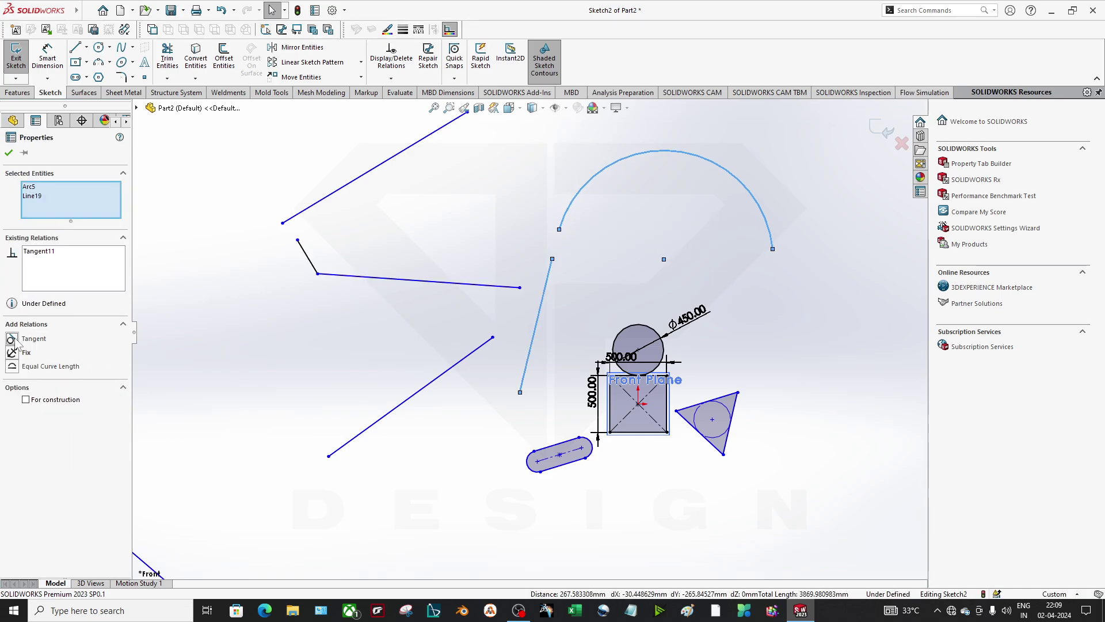
click(248, 357)
drag(552, 259, 573, 214)
Inspect the relations on the middle line, then clear the selection.
scroll(584, 203, up, 3)
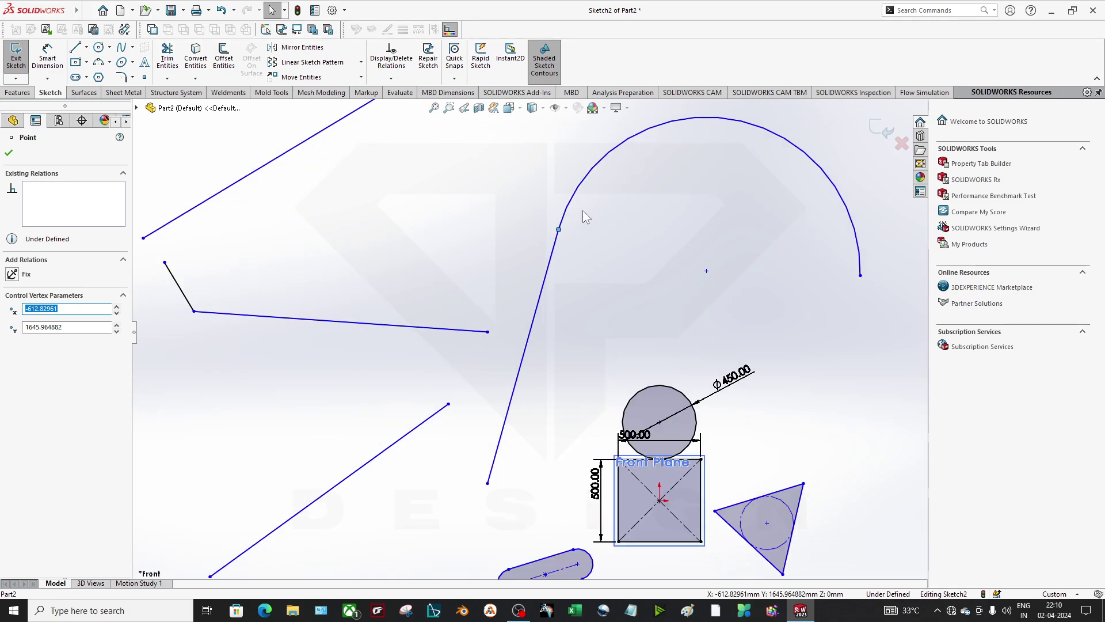
scroll(705, 337, down, 3)
click(751, 371)
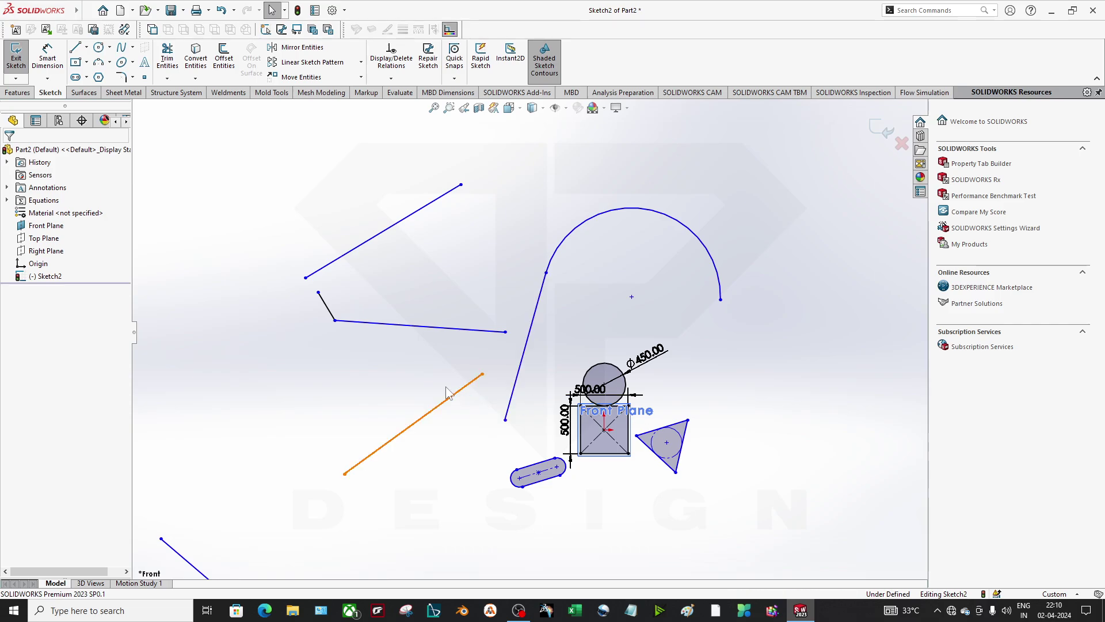
scroll(403, 362, down, 3)
scroll(404, 360, down, 6)
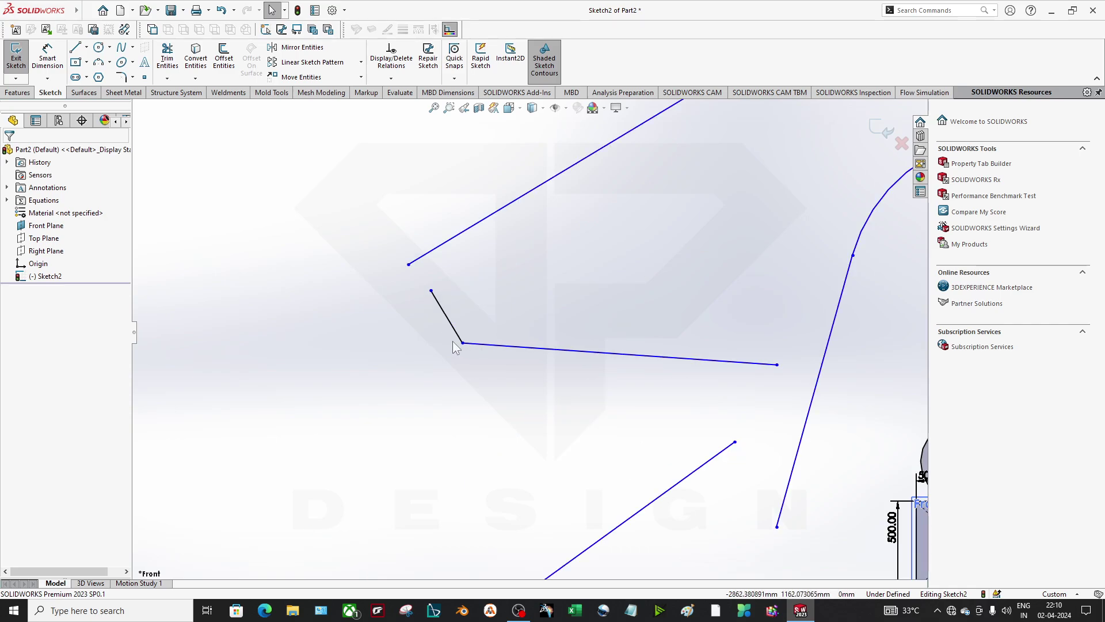
scroll(458, 352, up, 2)
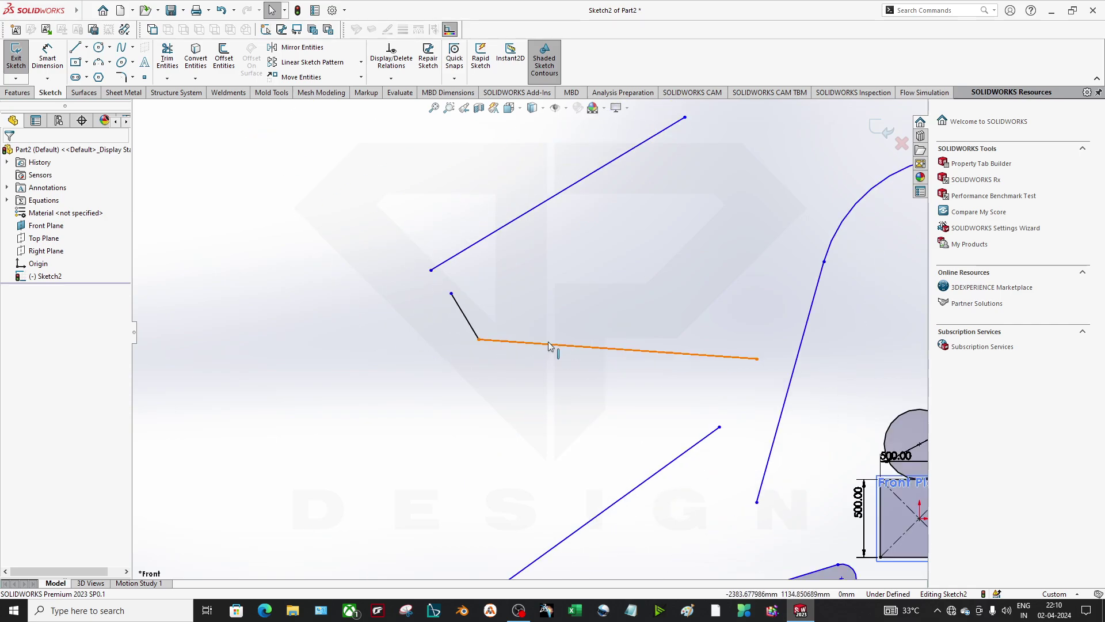
click(553, 347)
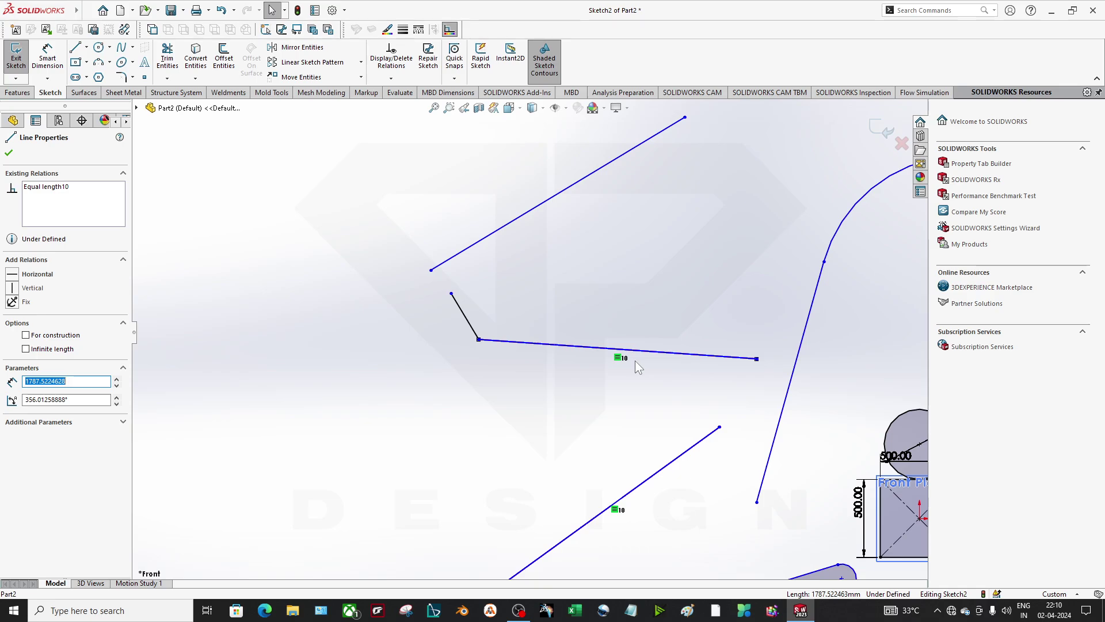
click(653, 408)
Draw a horizontal line about 1814.18 long below the bent line.
click(75, 47)
click(303, 426)
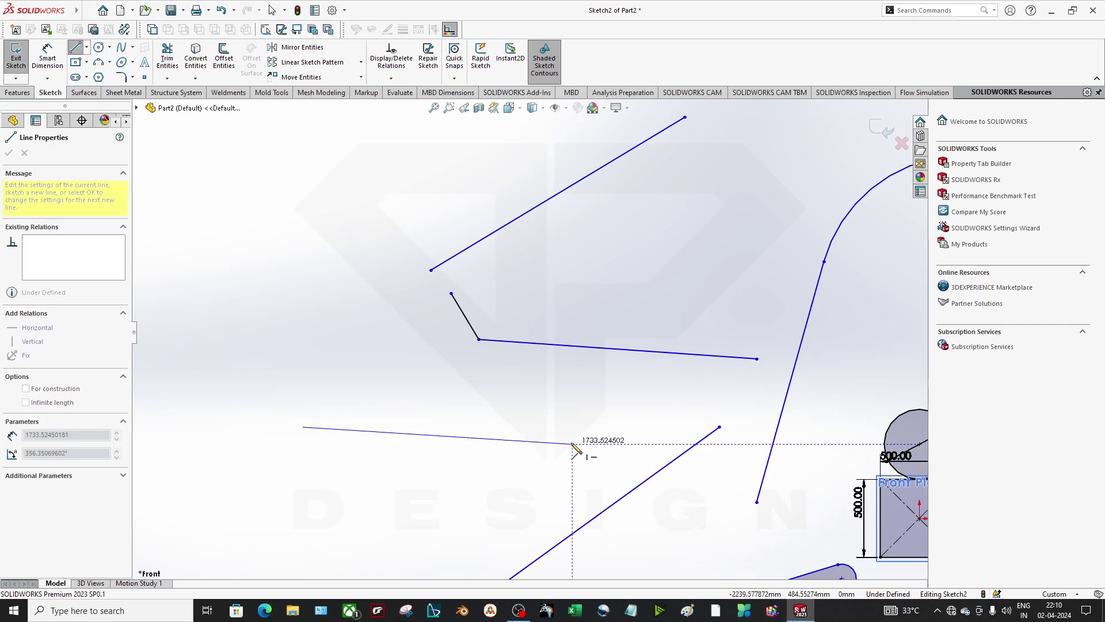
click(585, 426)
key(Escape)
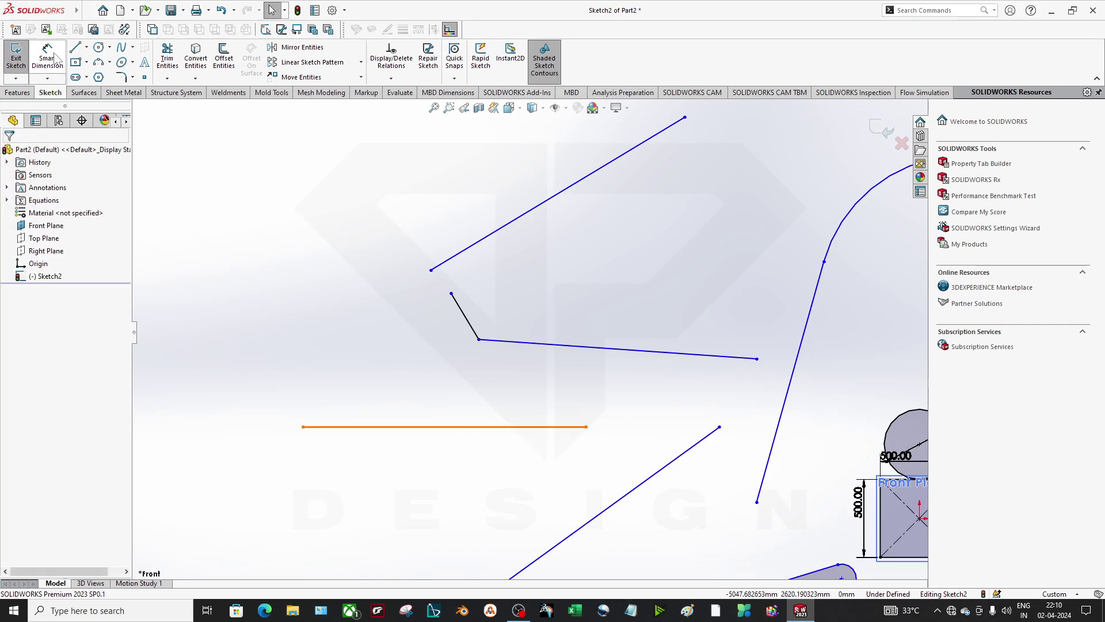
Add a conflicting Vertical relation to the new horizontal line, over-defining the sketch.
click(340, 427)
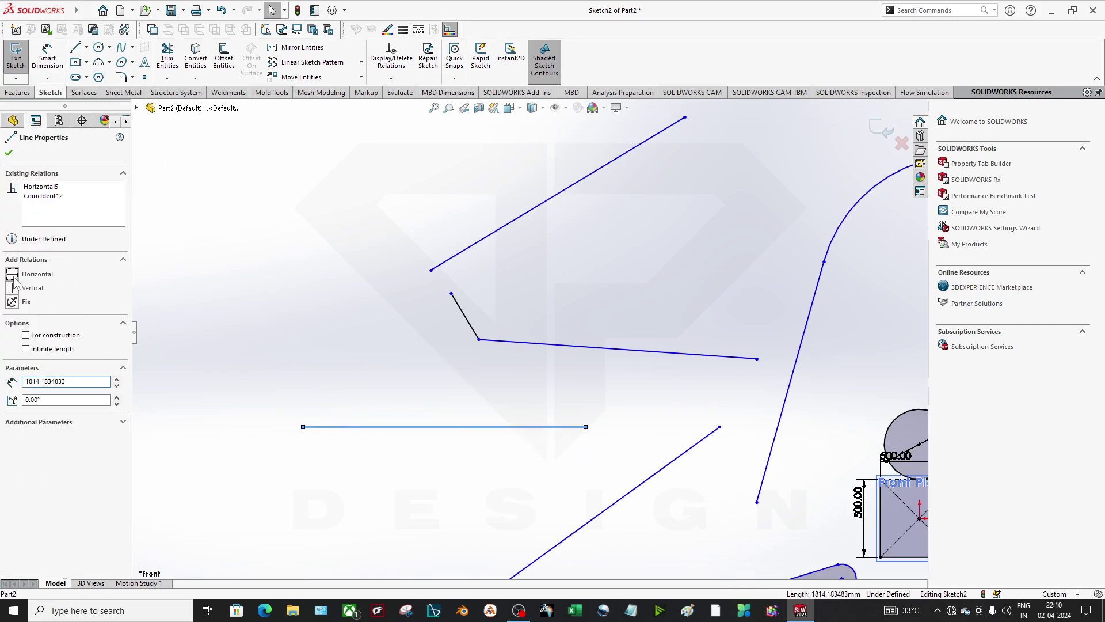
click(397, 459)
click(429, 426)
click(23, 288)
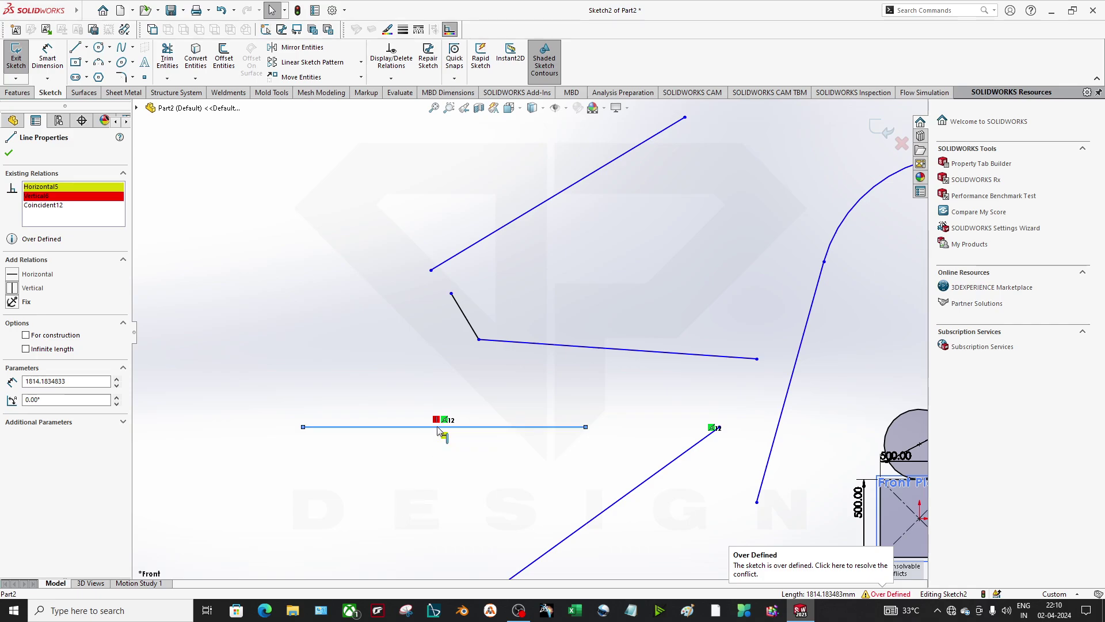
click(452, 468)
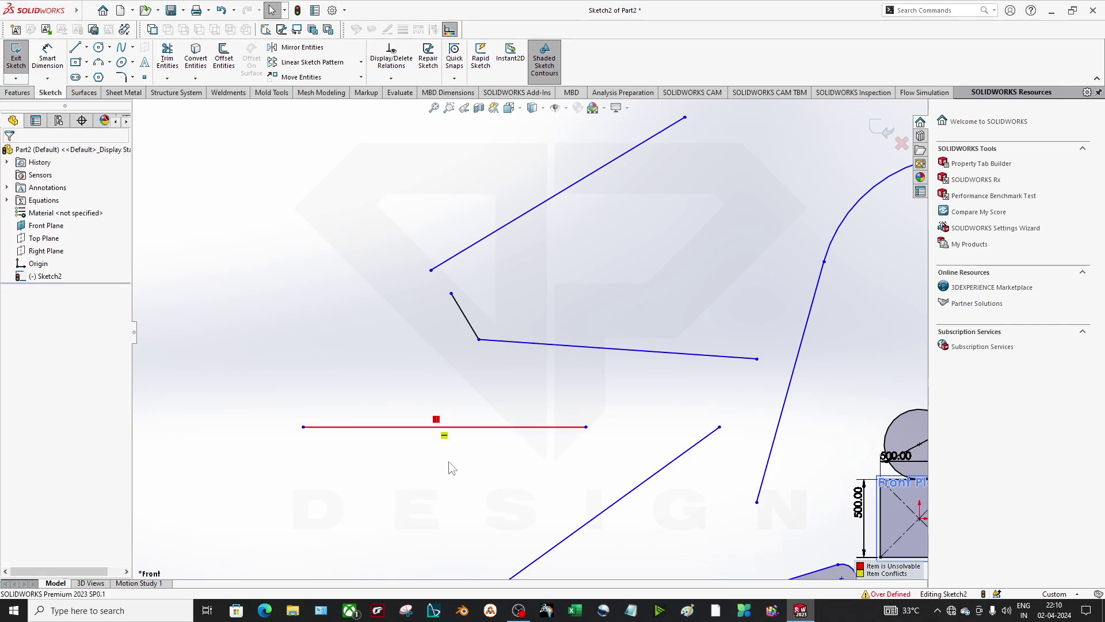